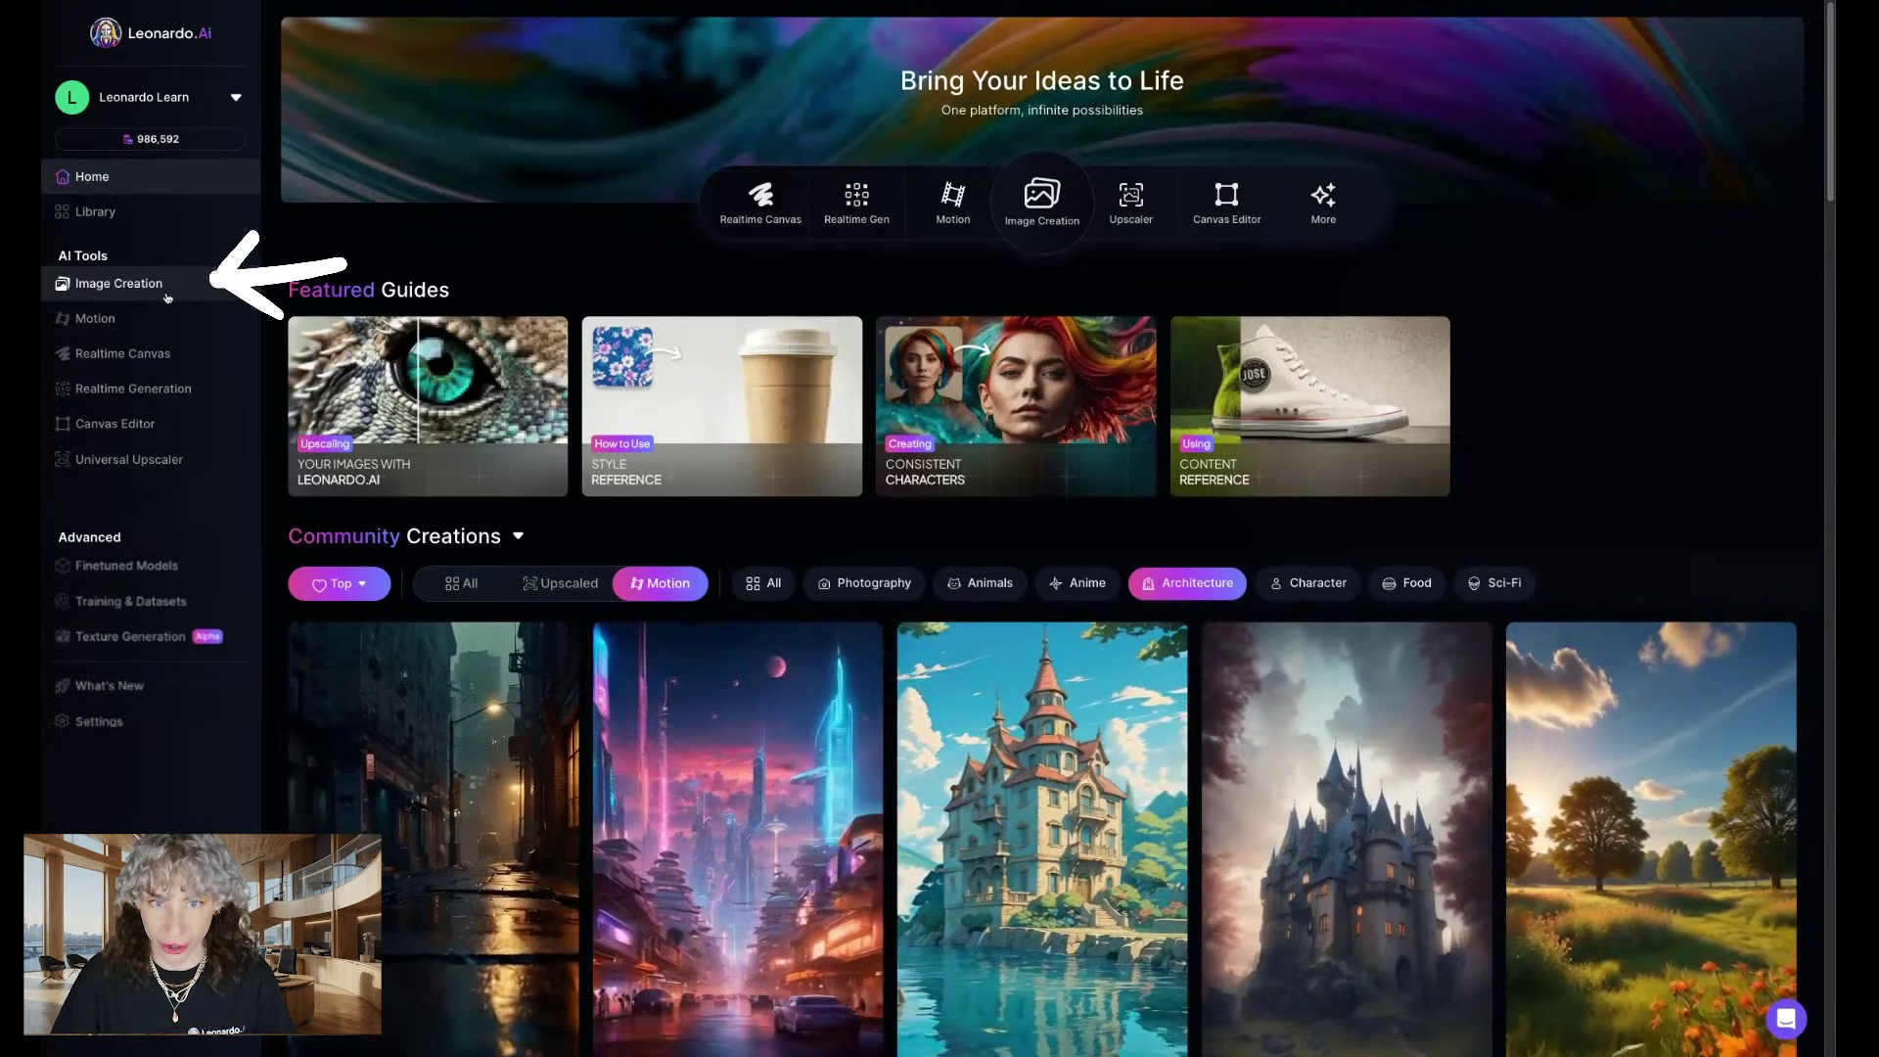
Open Image Creation and keep the Leonardo Phoenix preset with the Fashion preset style.
click(167, 293)
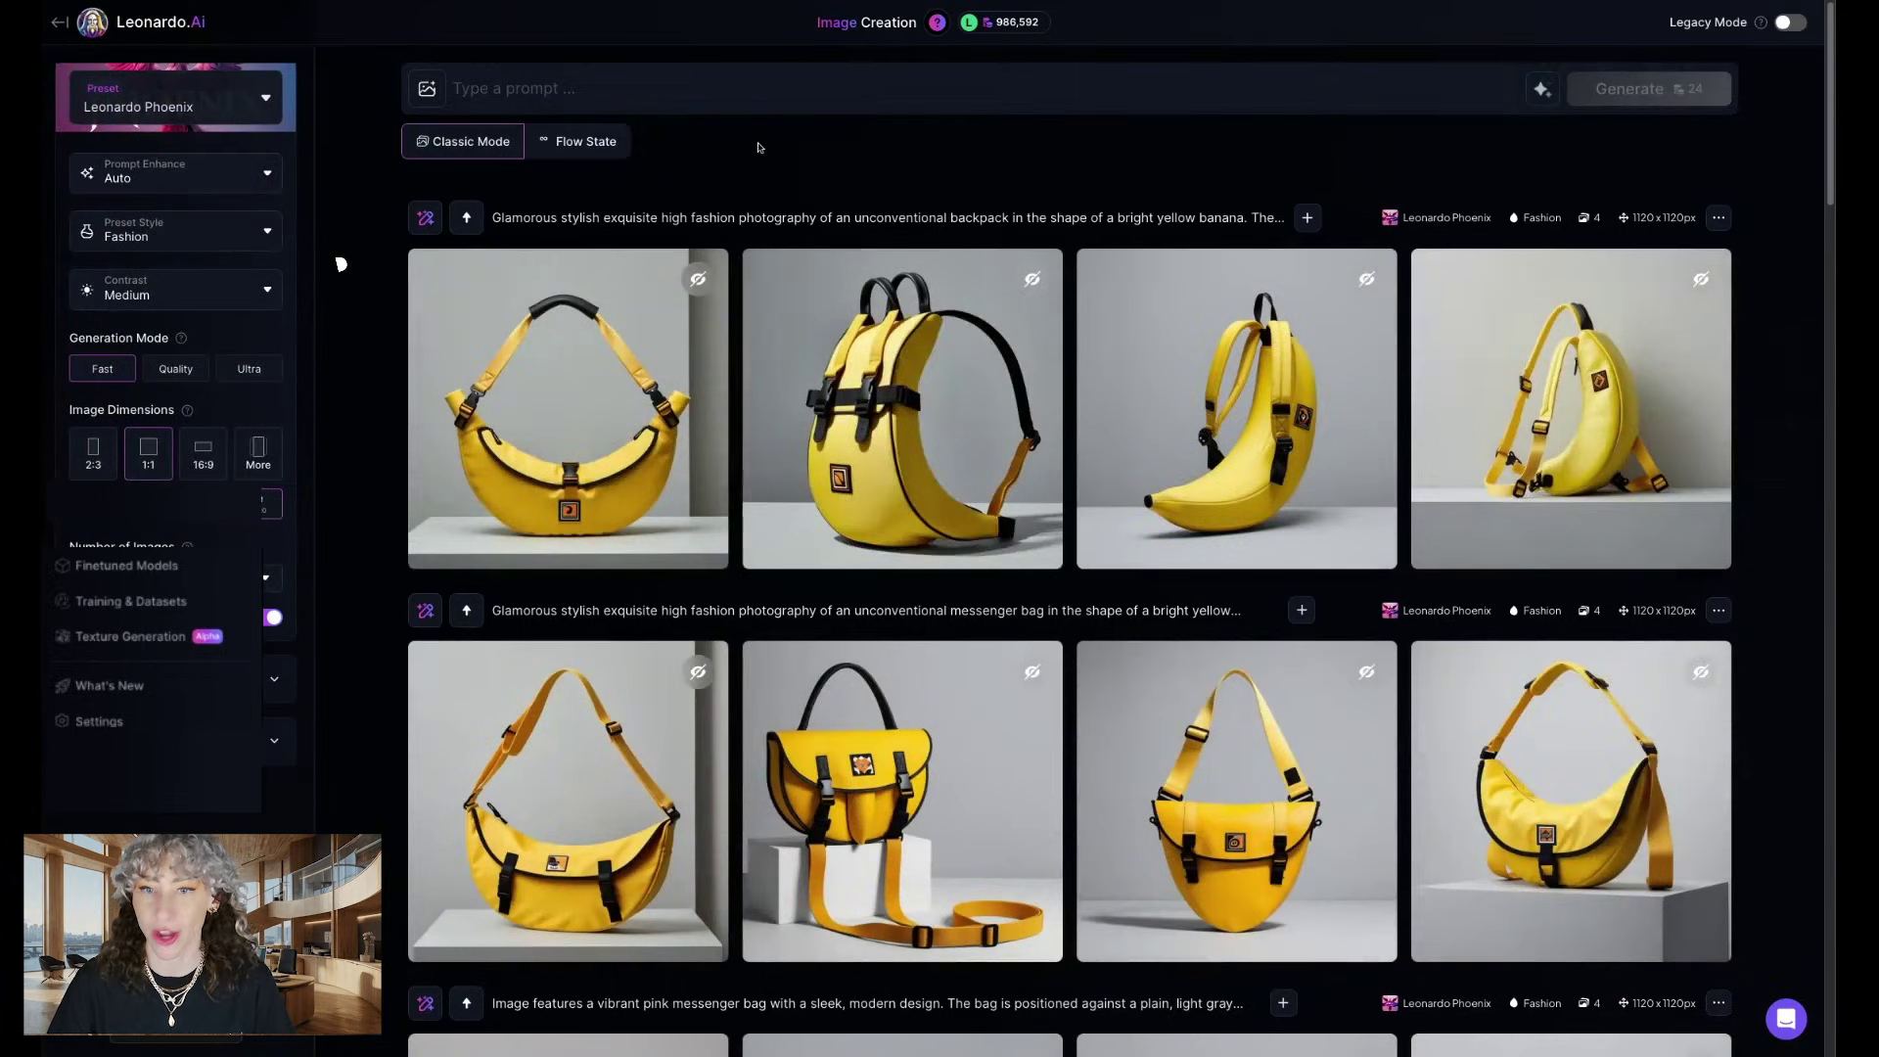
click(211, 107)
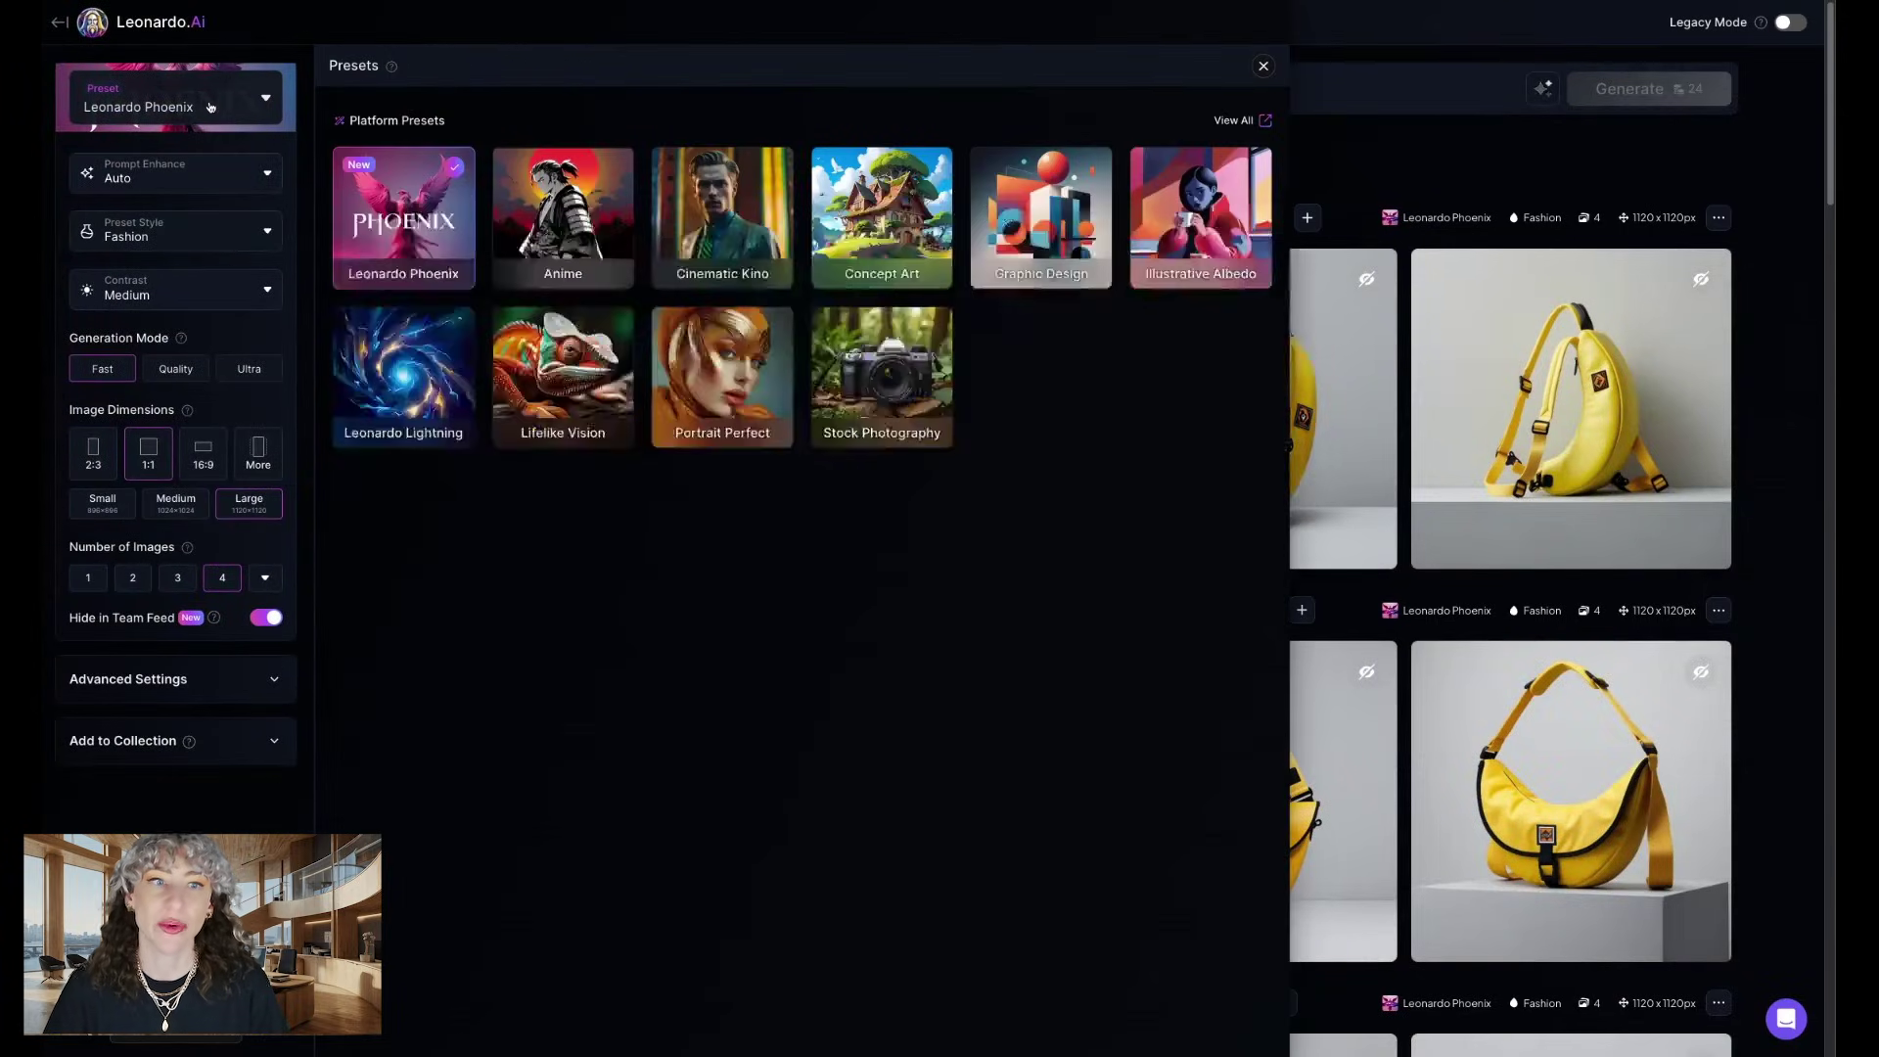
click(177, 231)
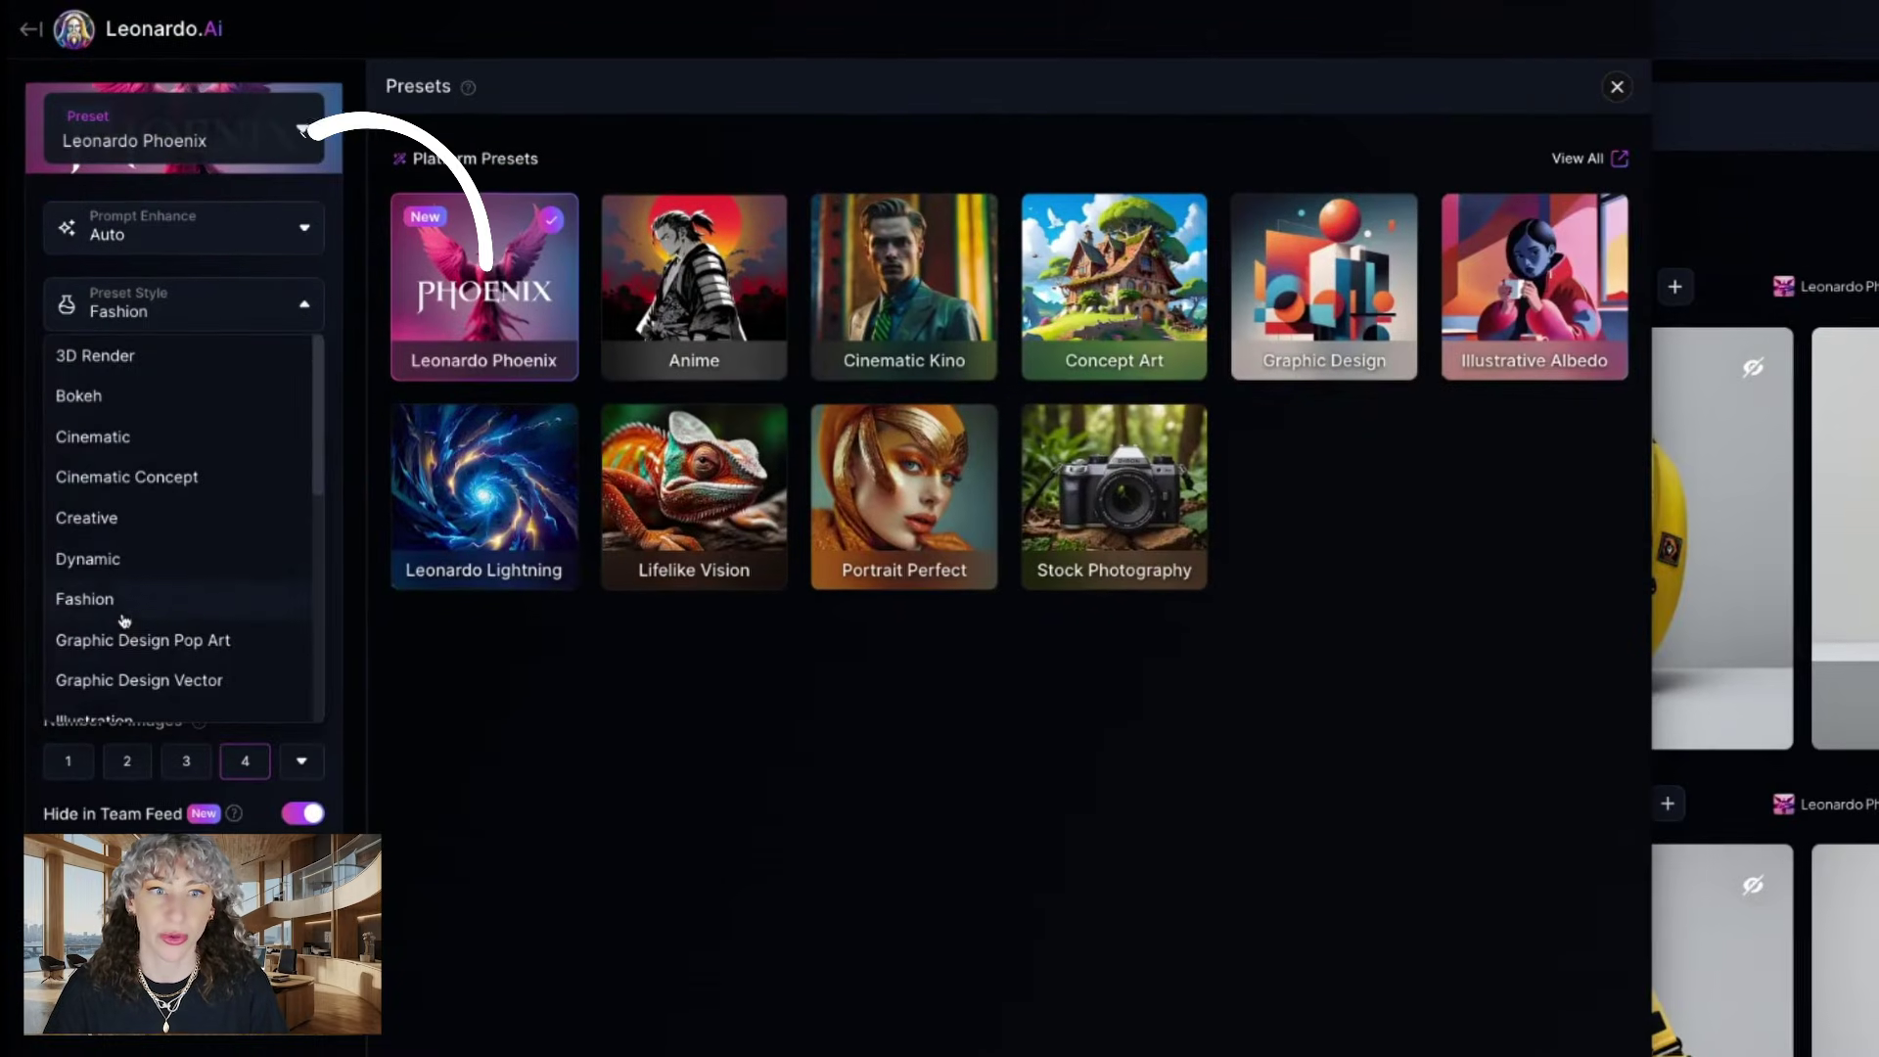
click(118, 577)
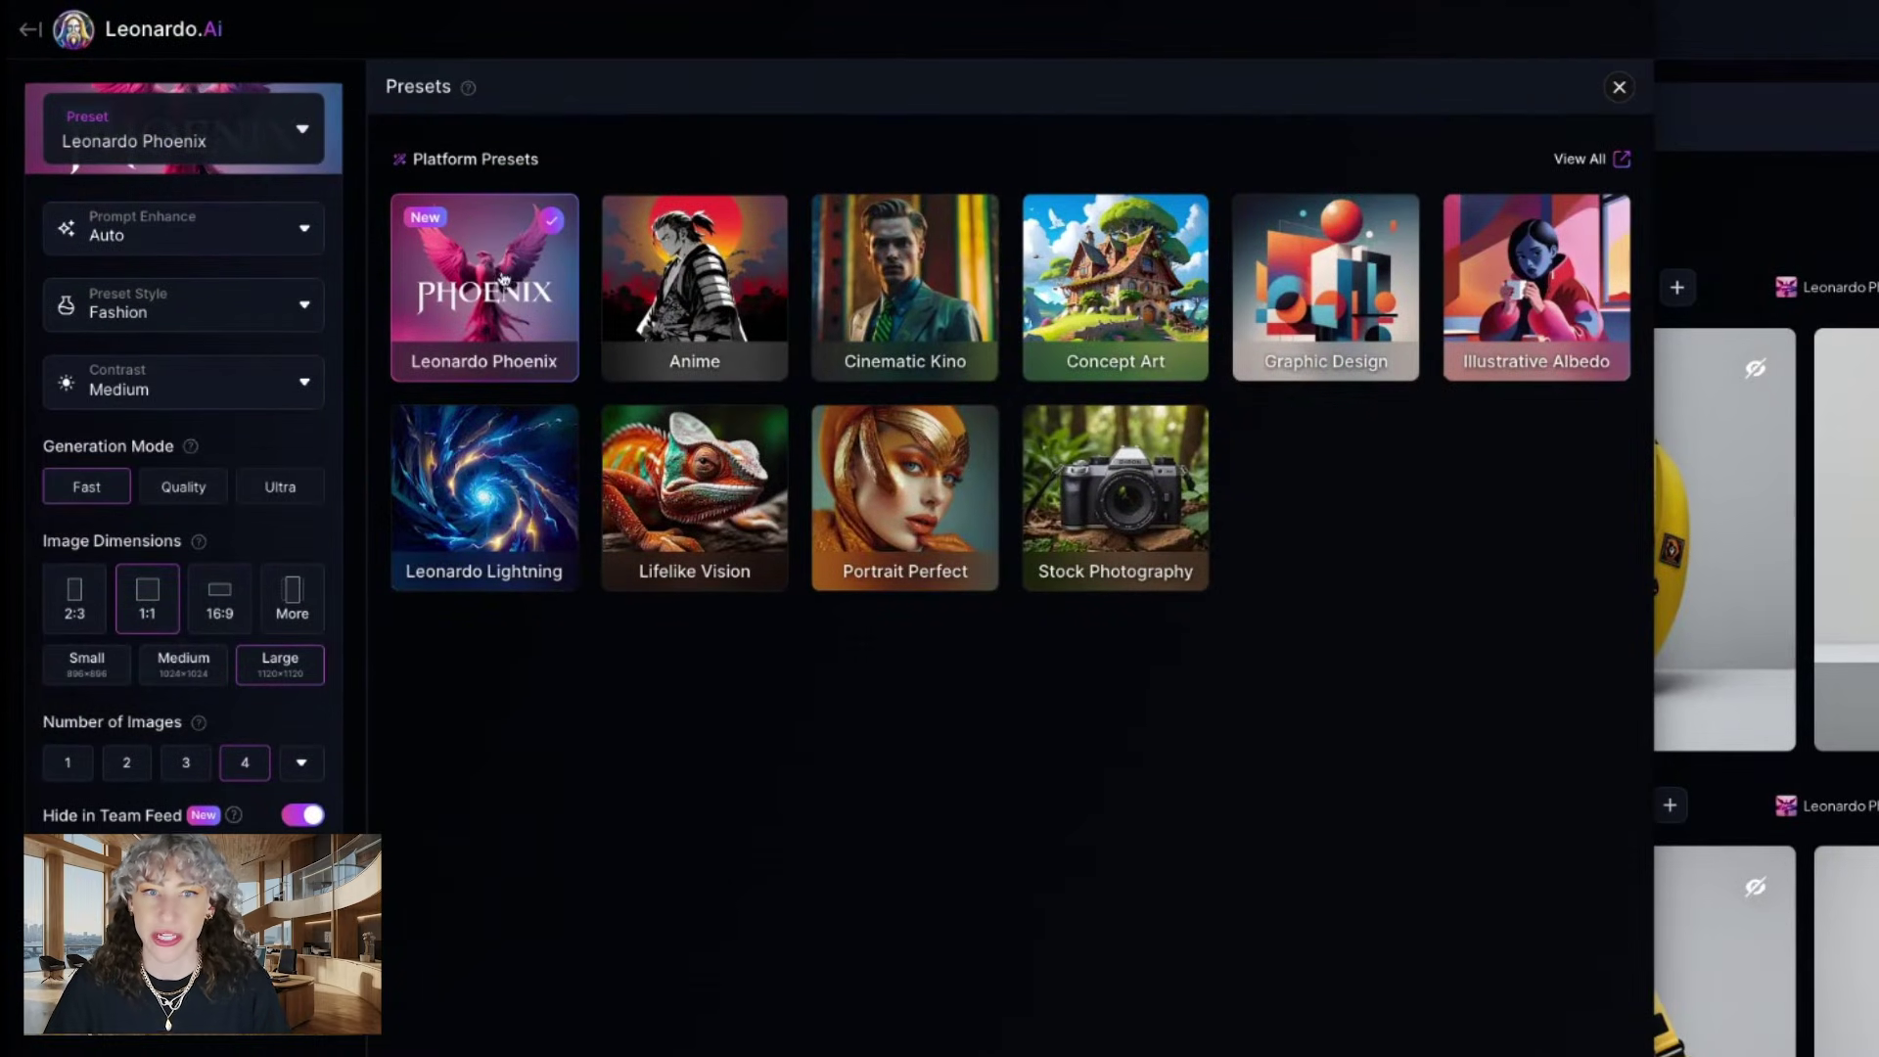
click(1617, 88)
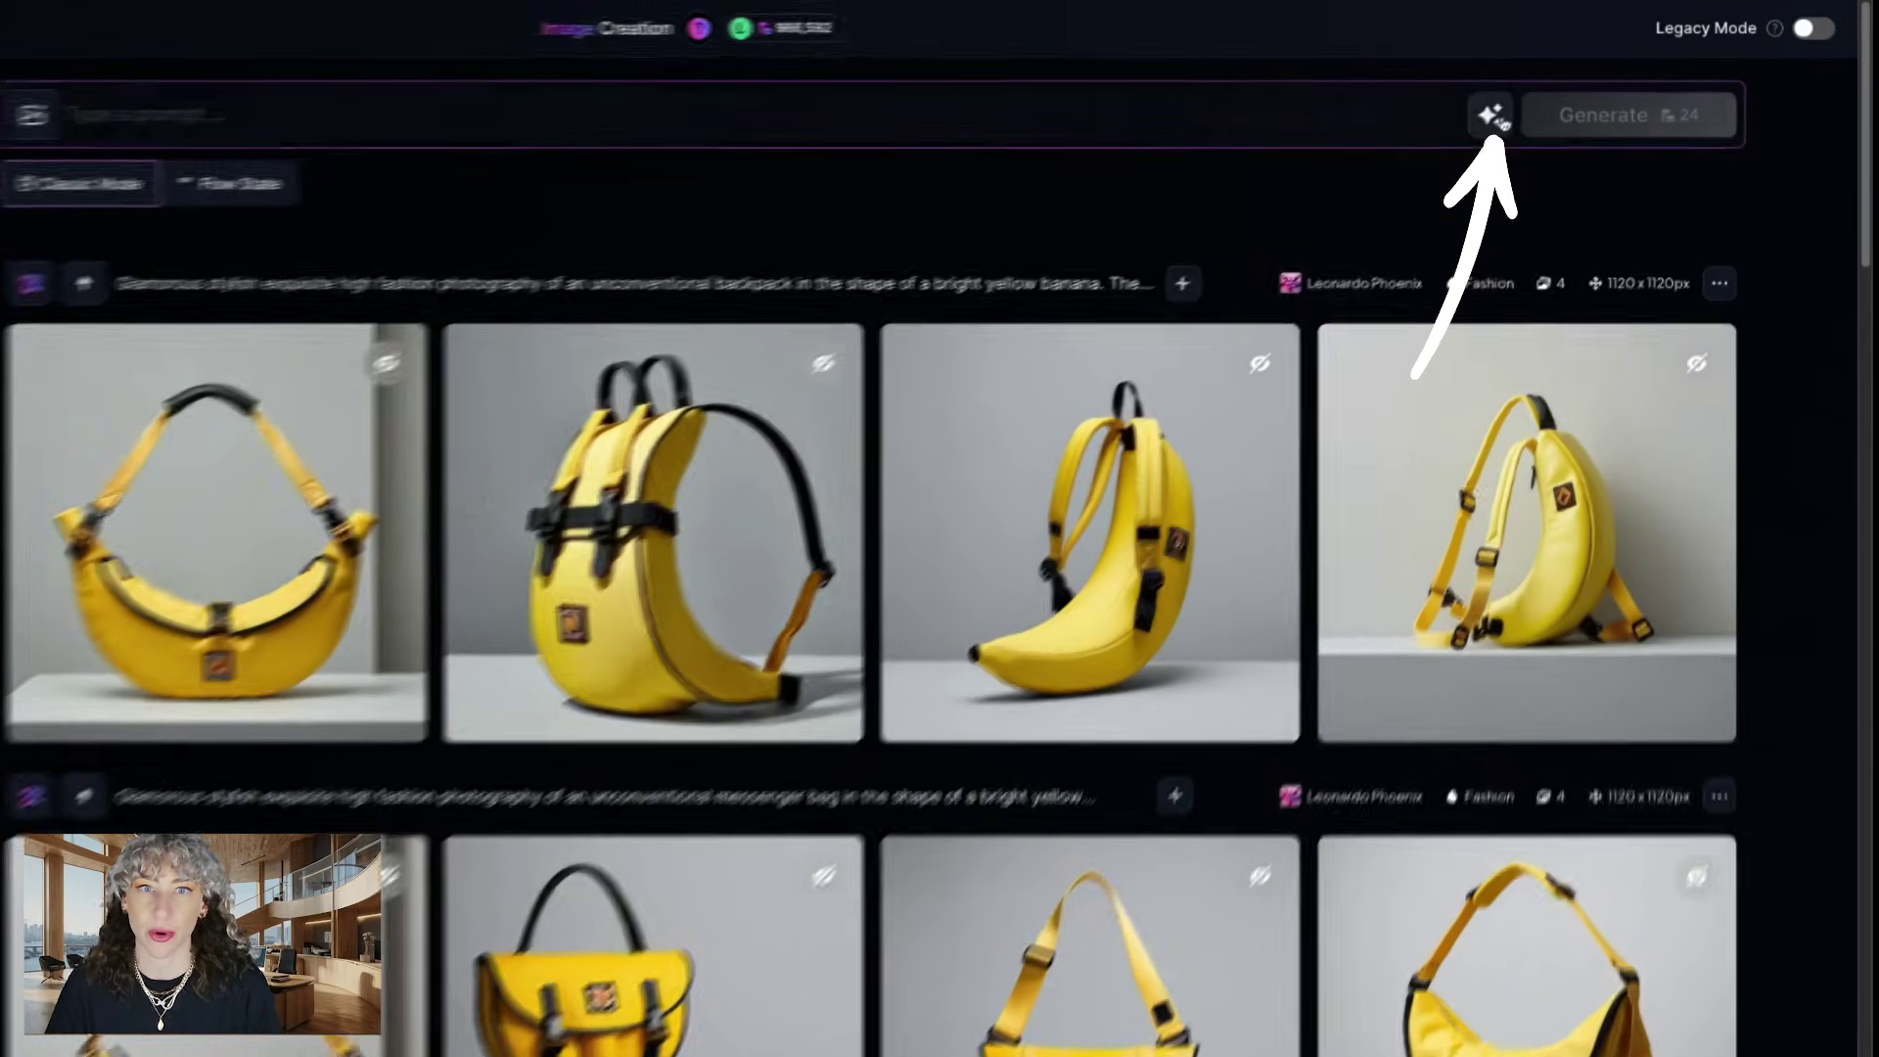
Write the prompt from the pink messenger bag image with Describe With AI.
click(1543, 88)
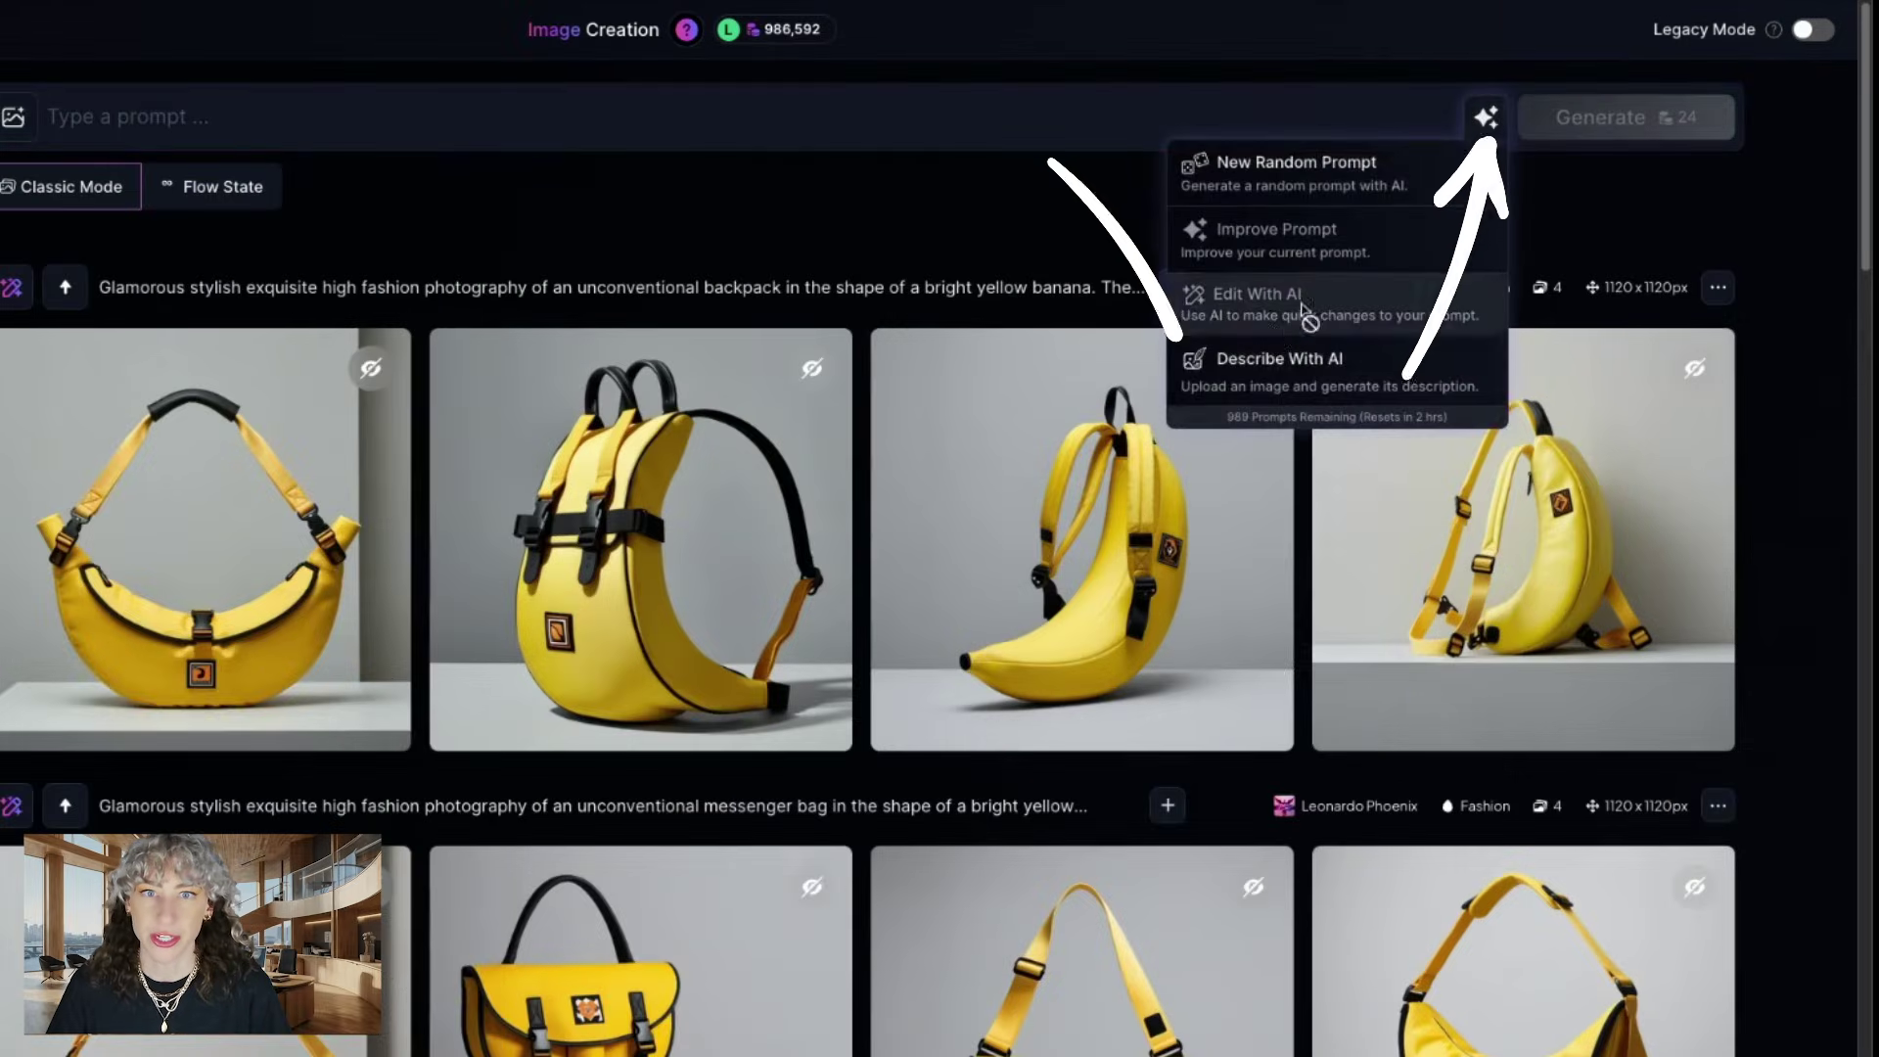
click(1262, 361)
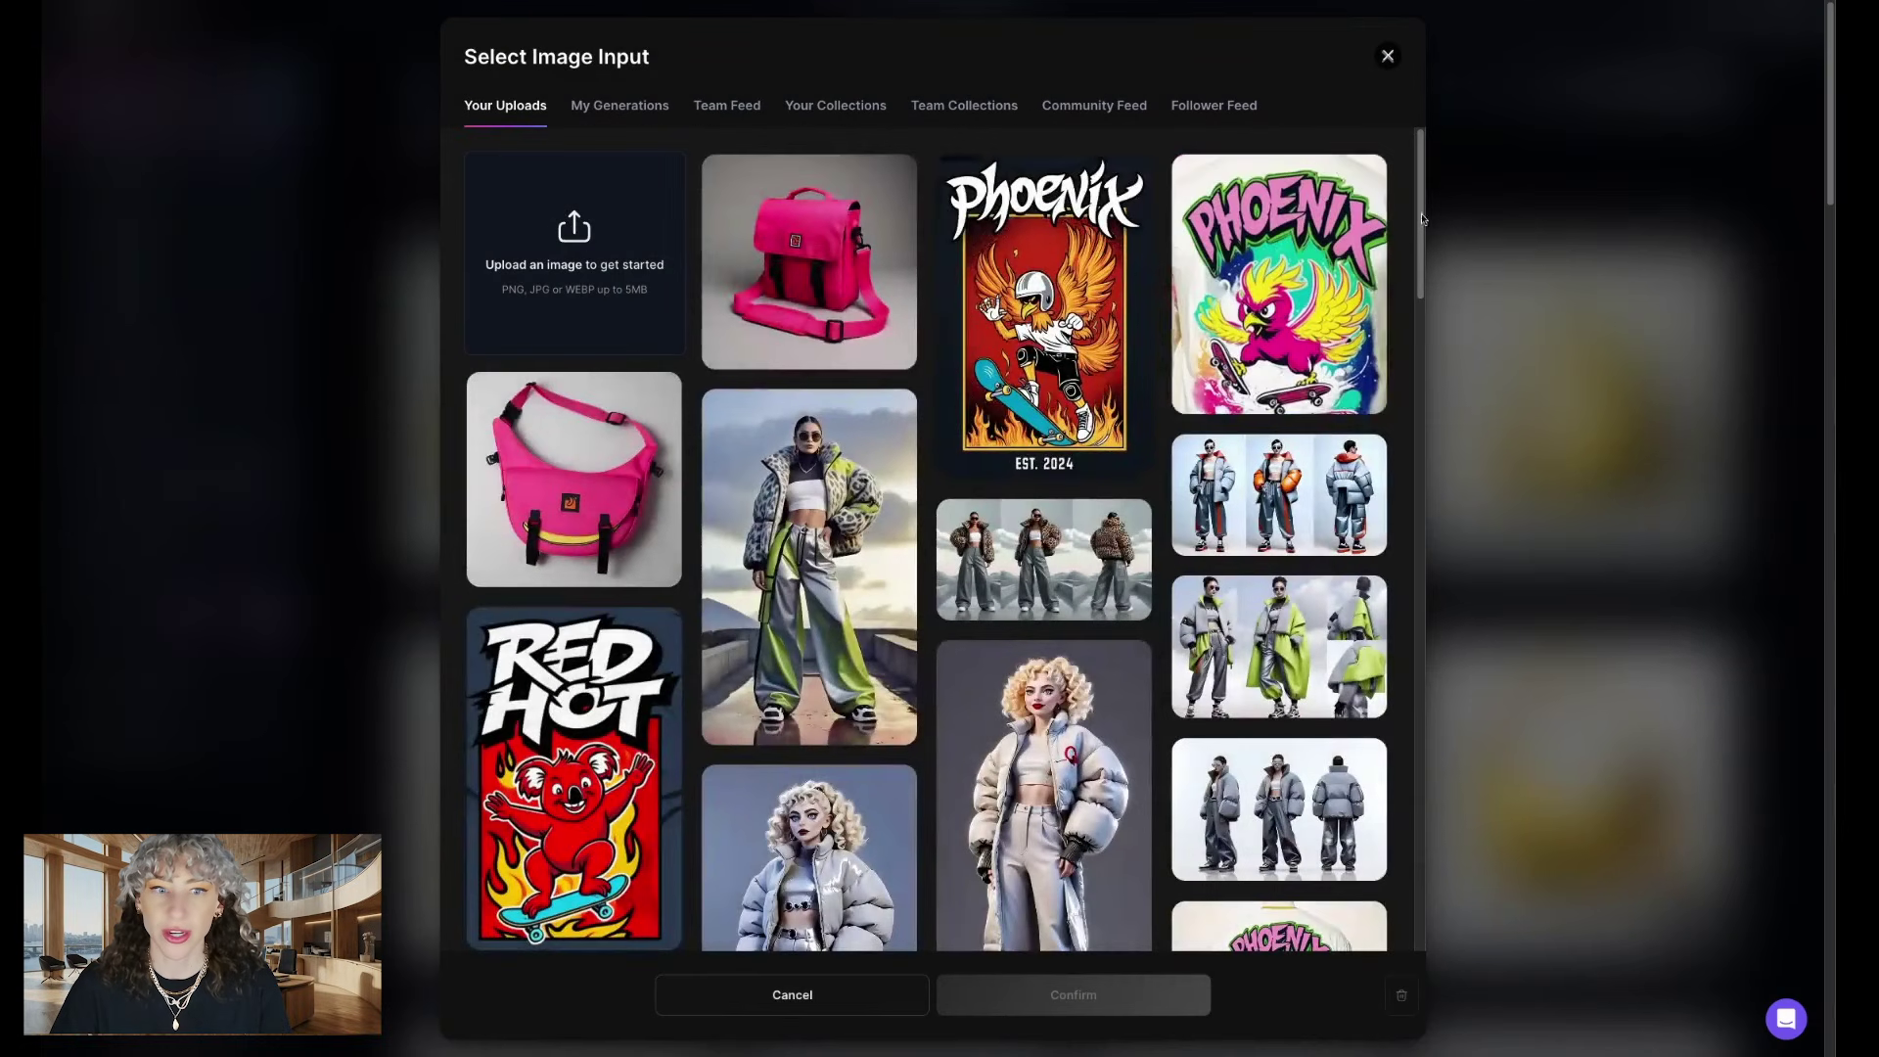
click(518, 345)
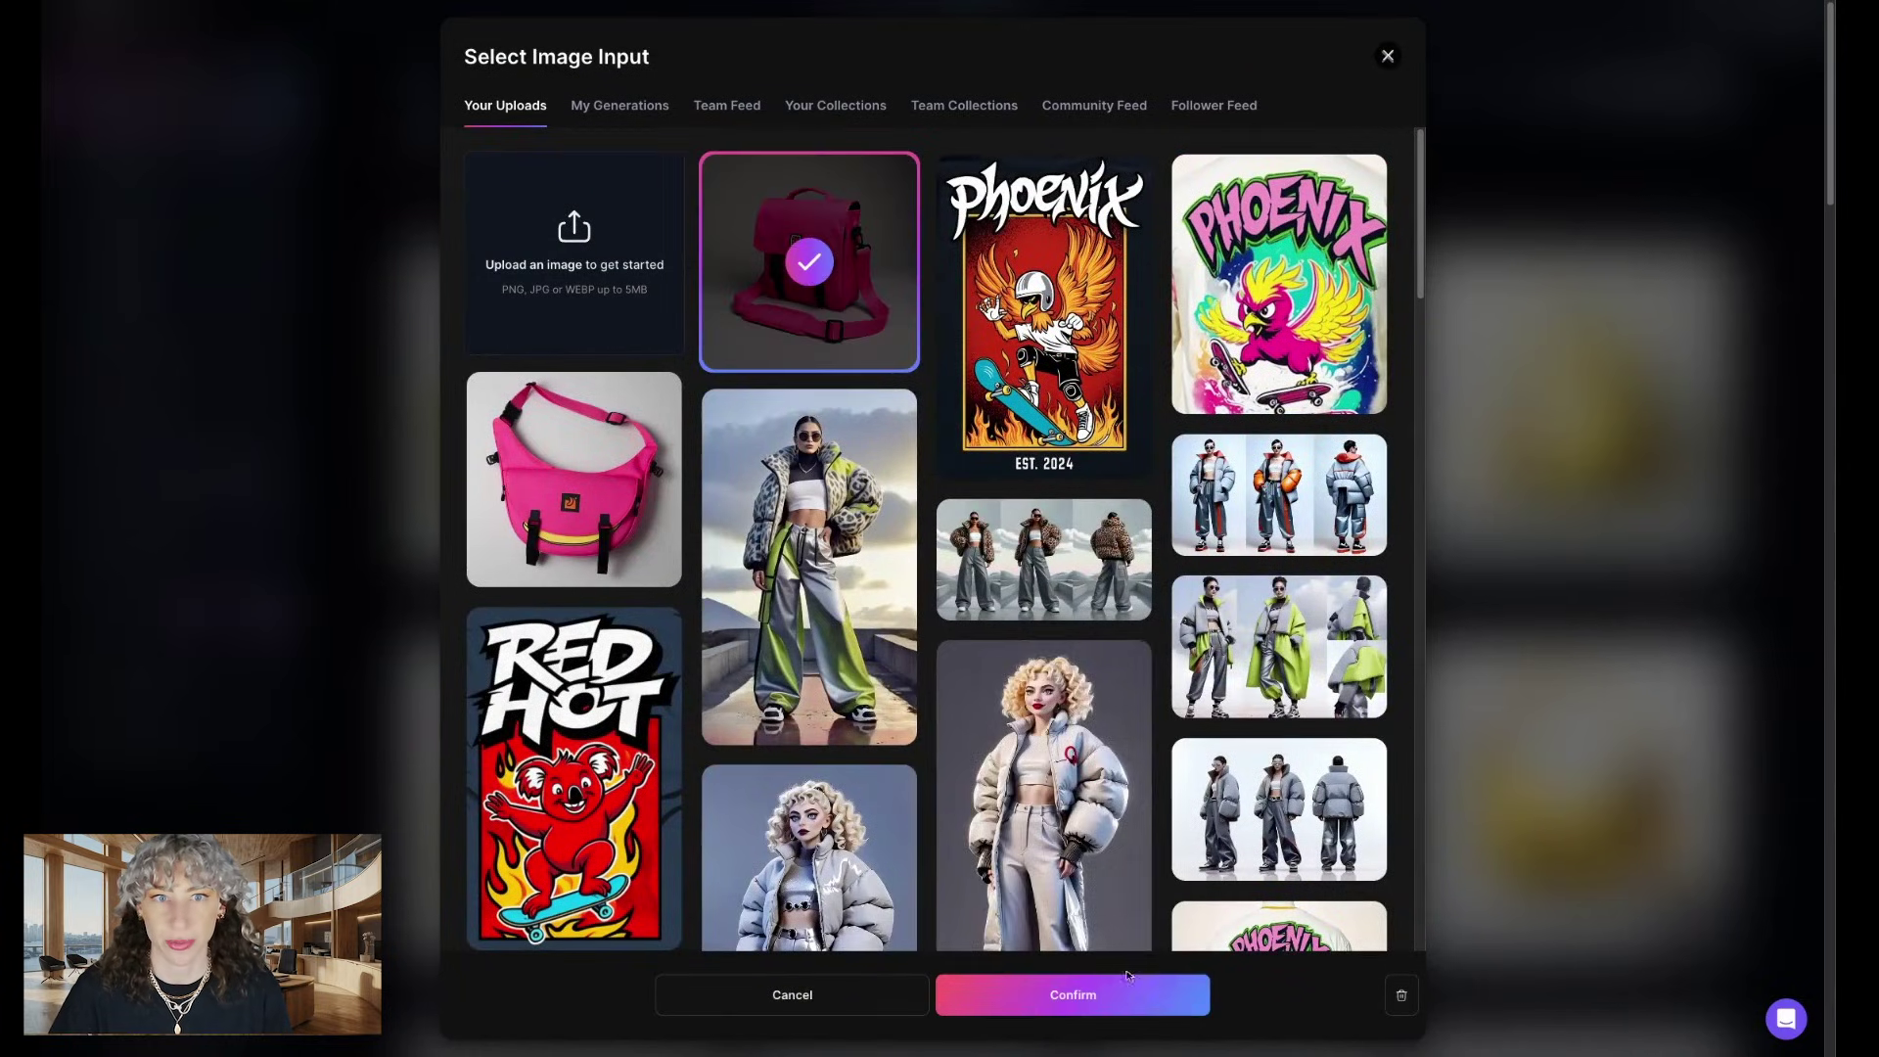
click(1129, 1002)
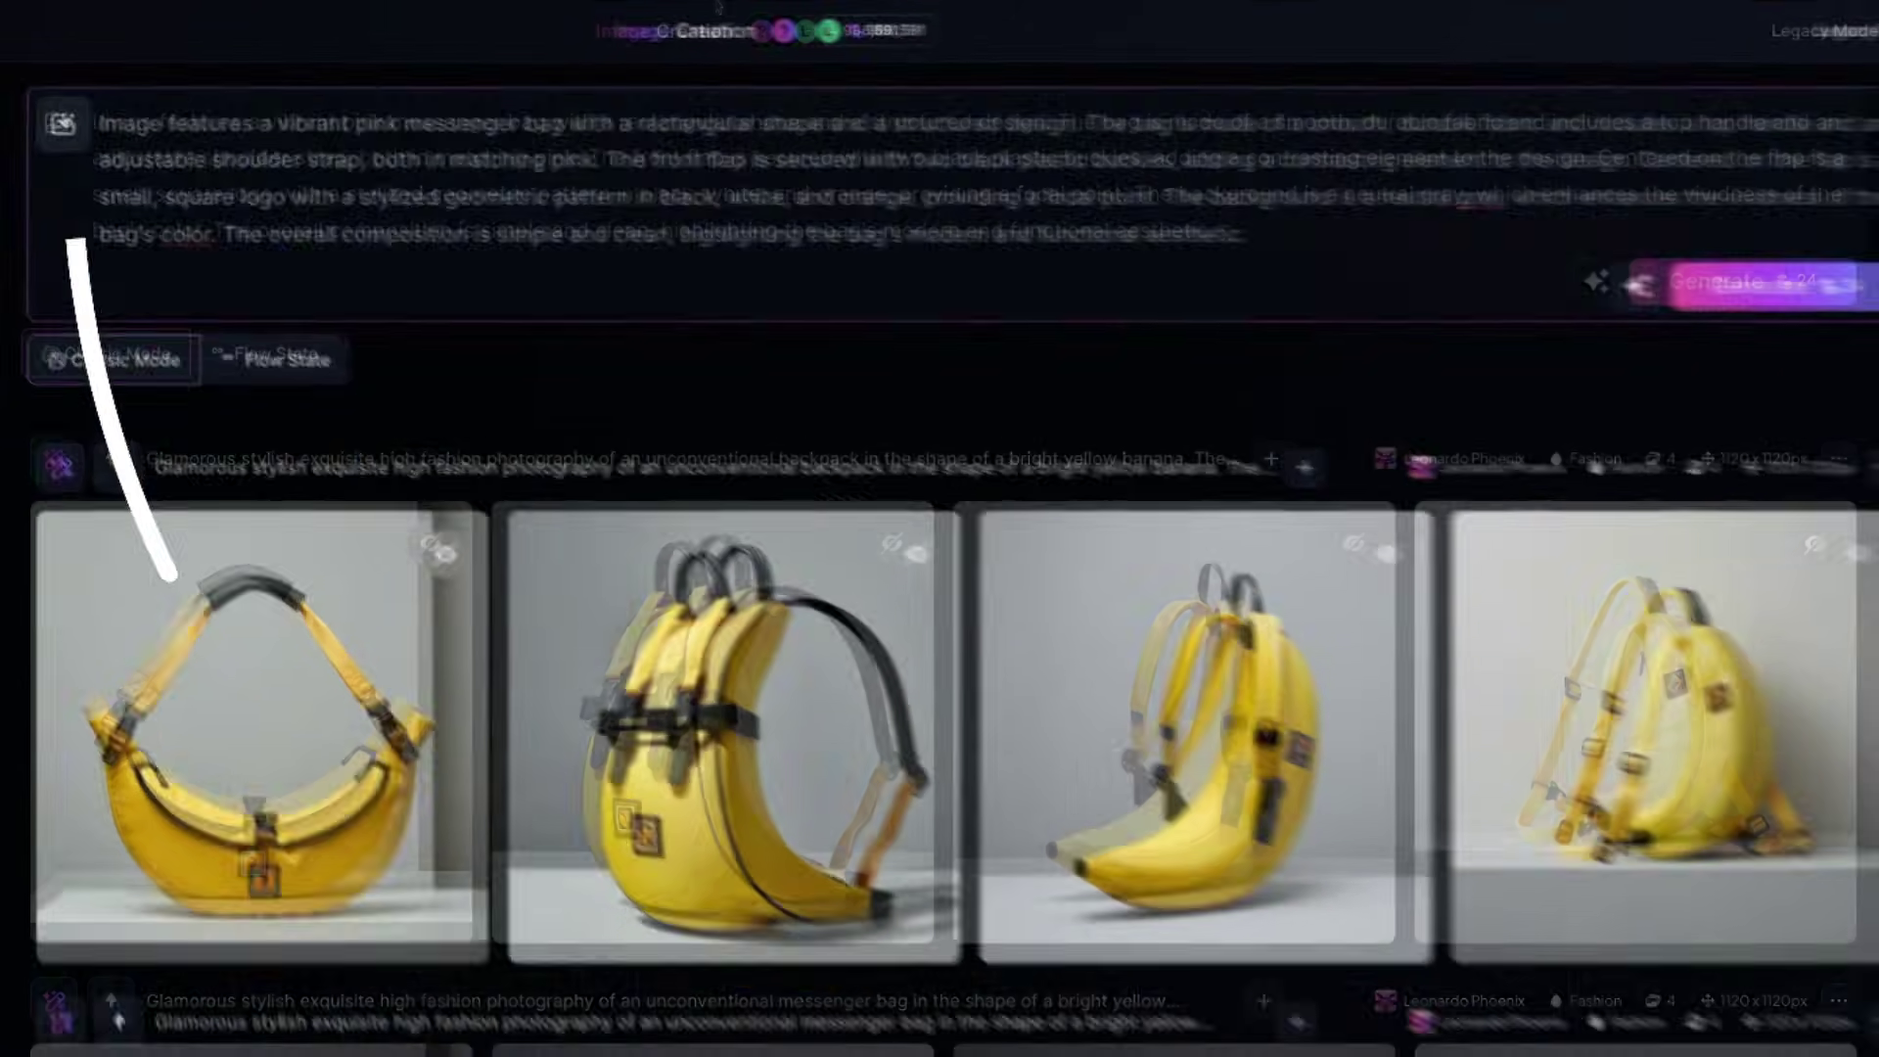
Add the pink bag image as a style reference for the generation.
click(56, 122)
click(292, 259)
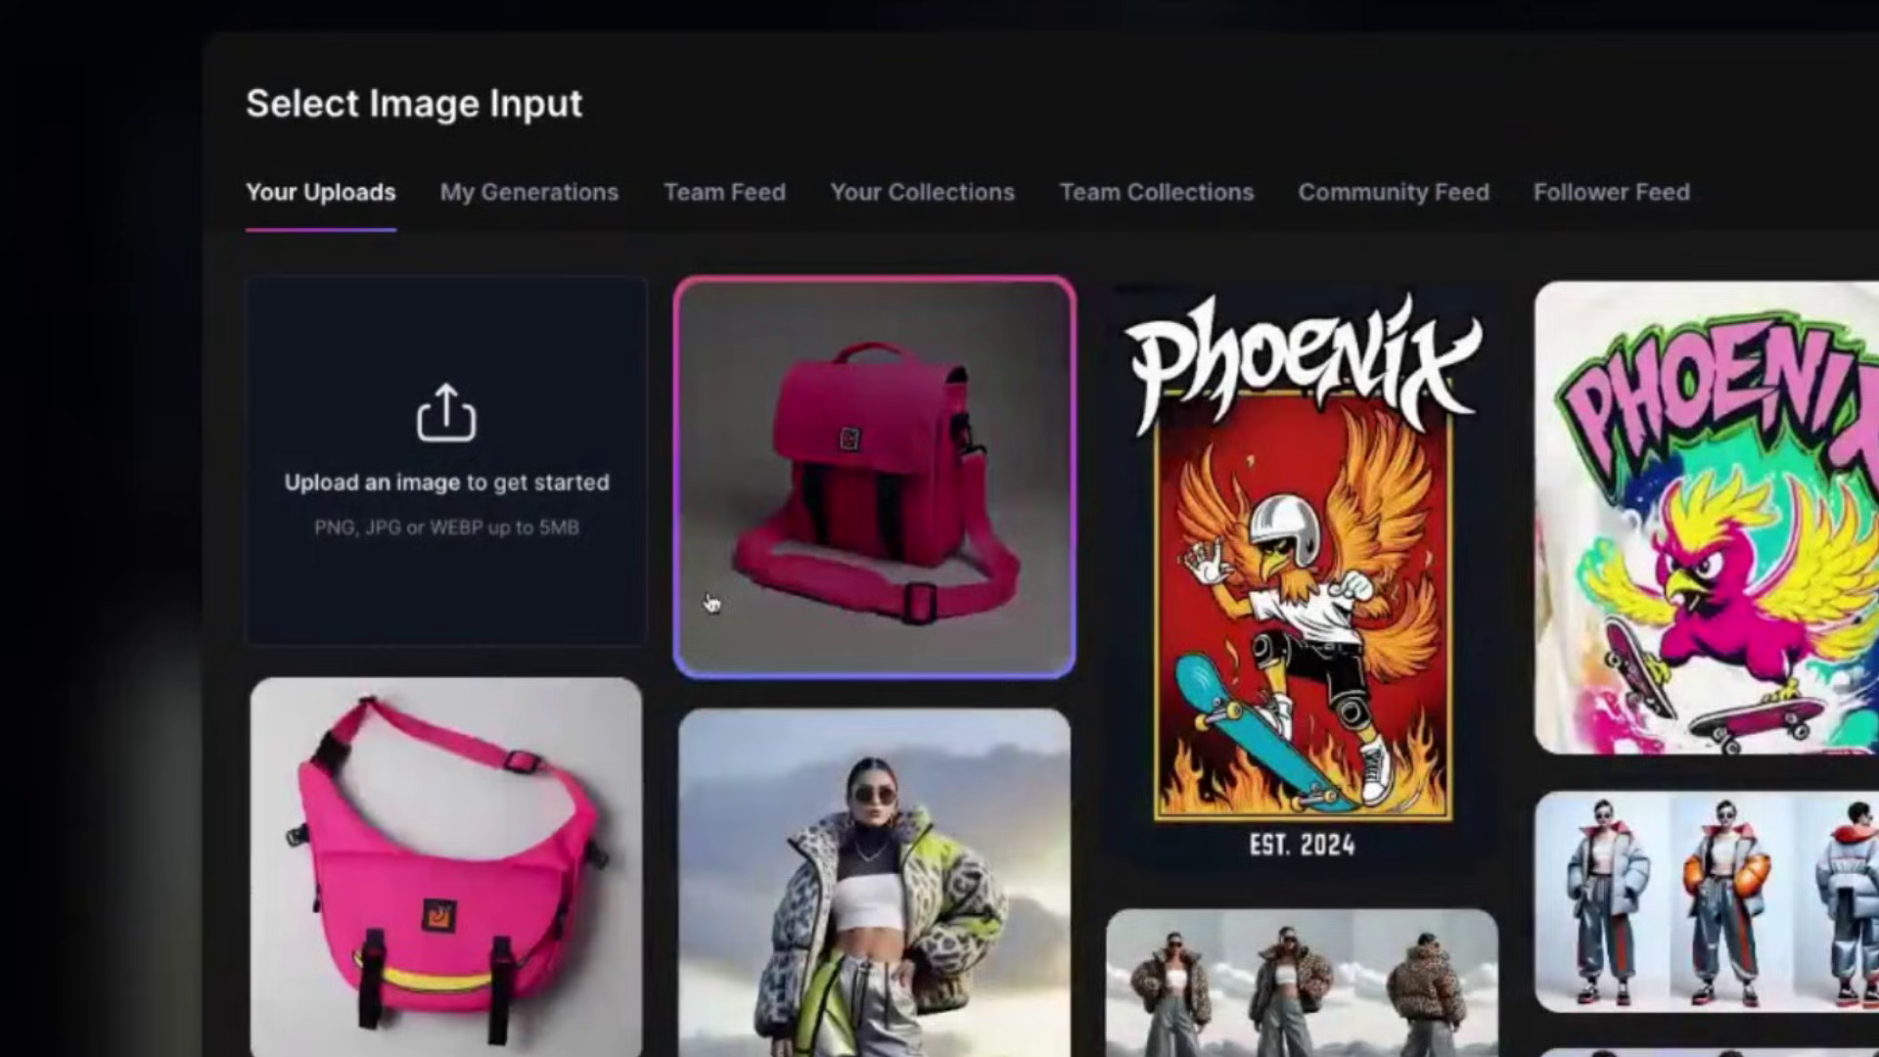
click(705, 600)
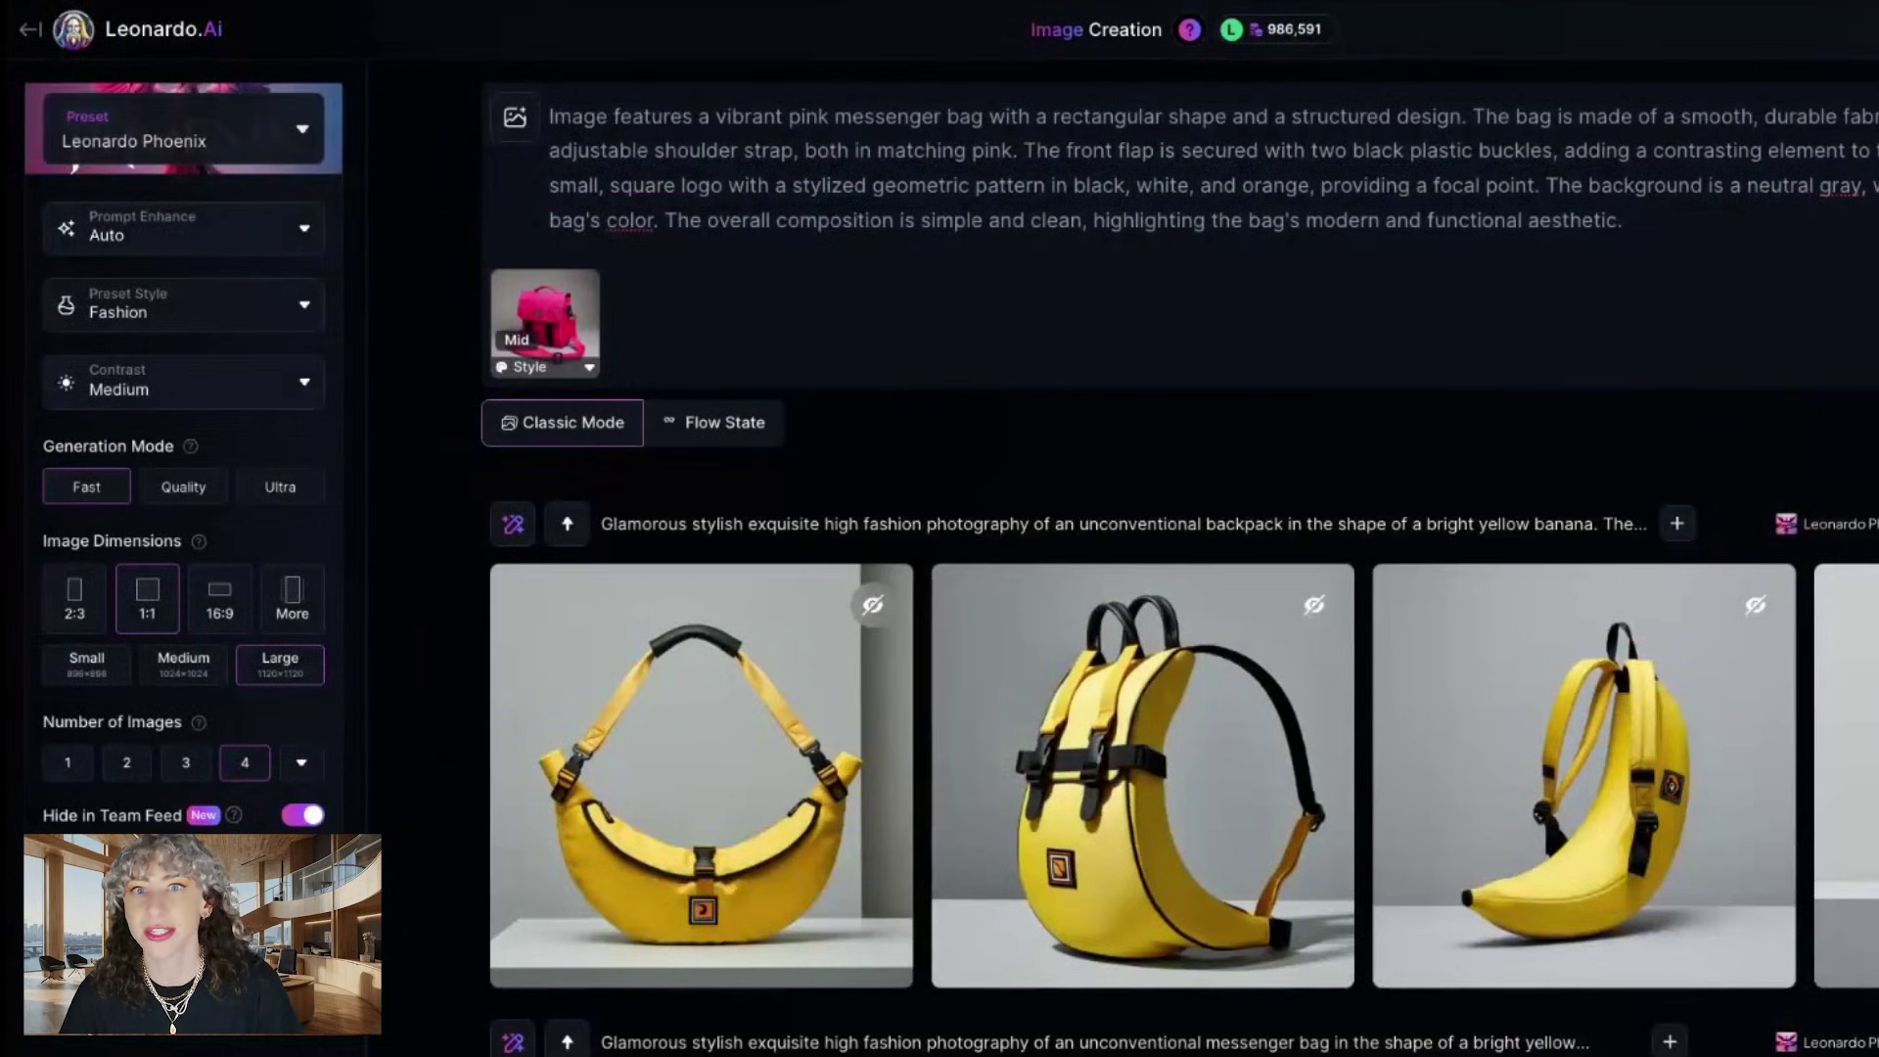
Raise the style reference strength to High.
click(571, 364)
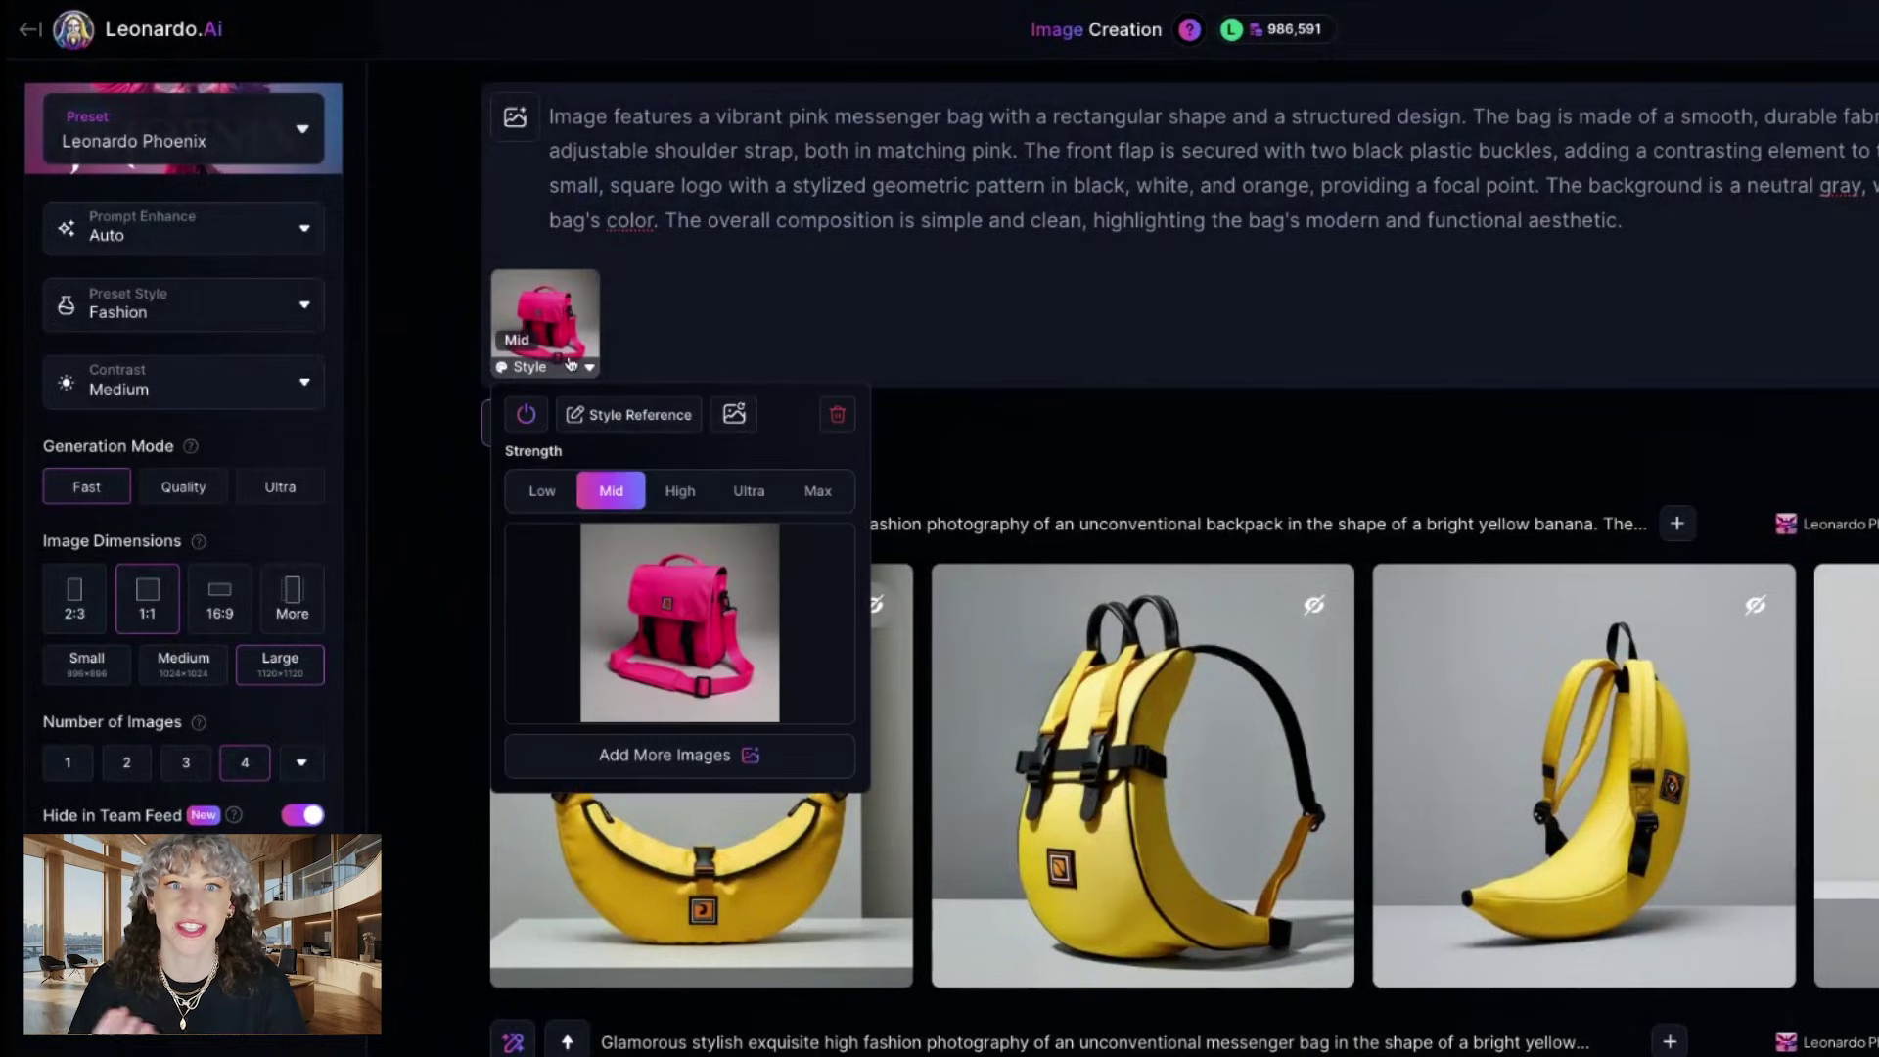
click(679, 491)
click(1598, 306)
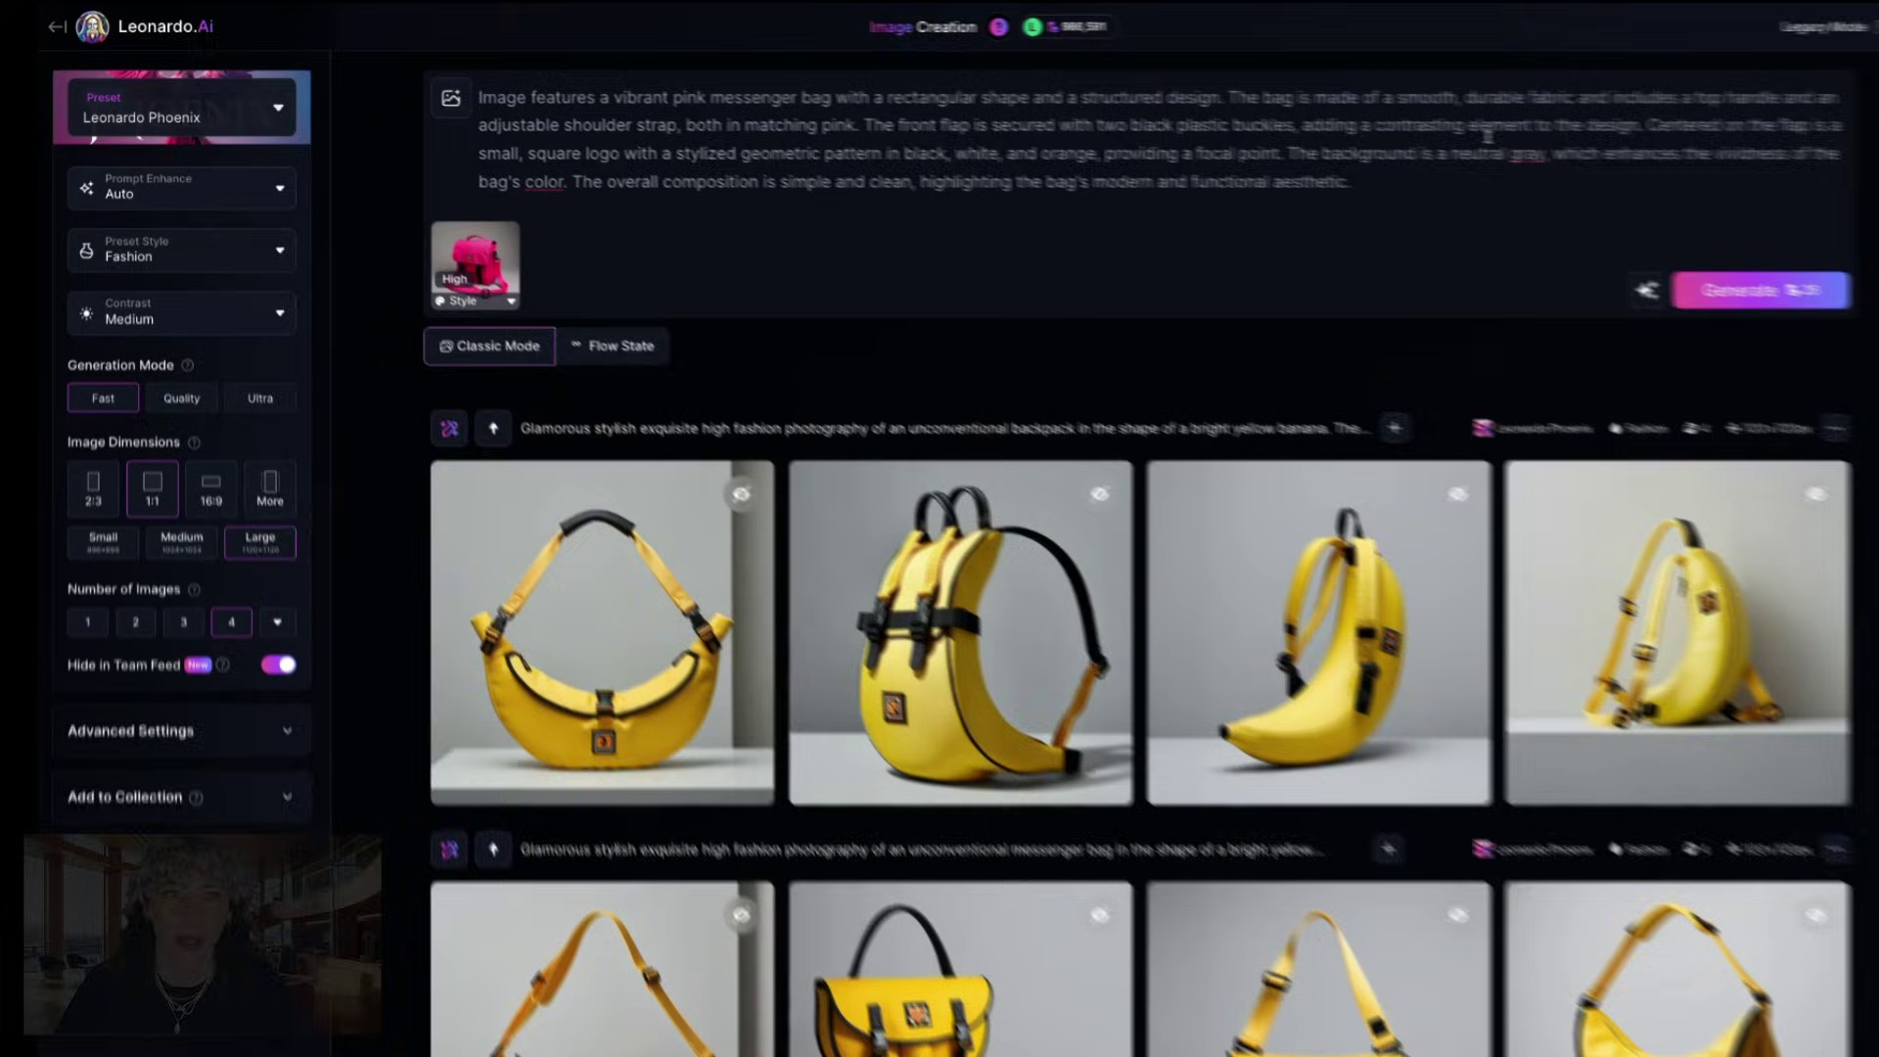
Generate four pink messenger bag images and browse through the results.
click(1762, 290)
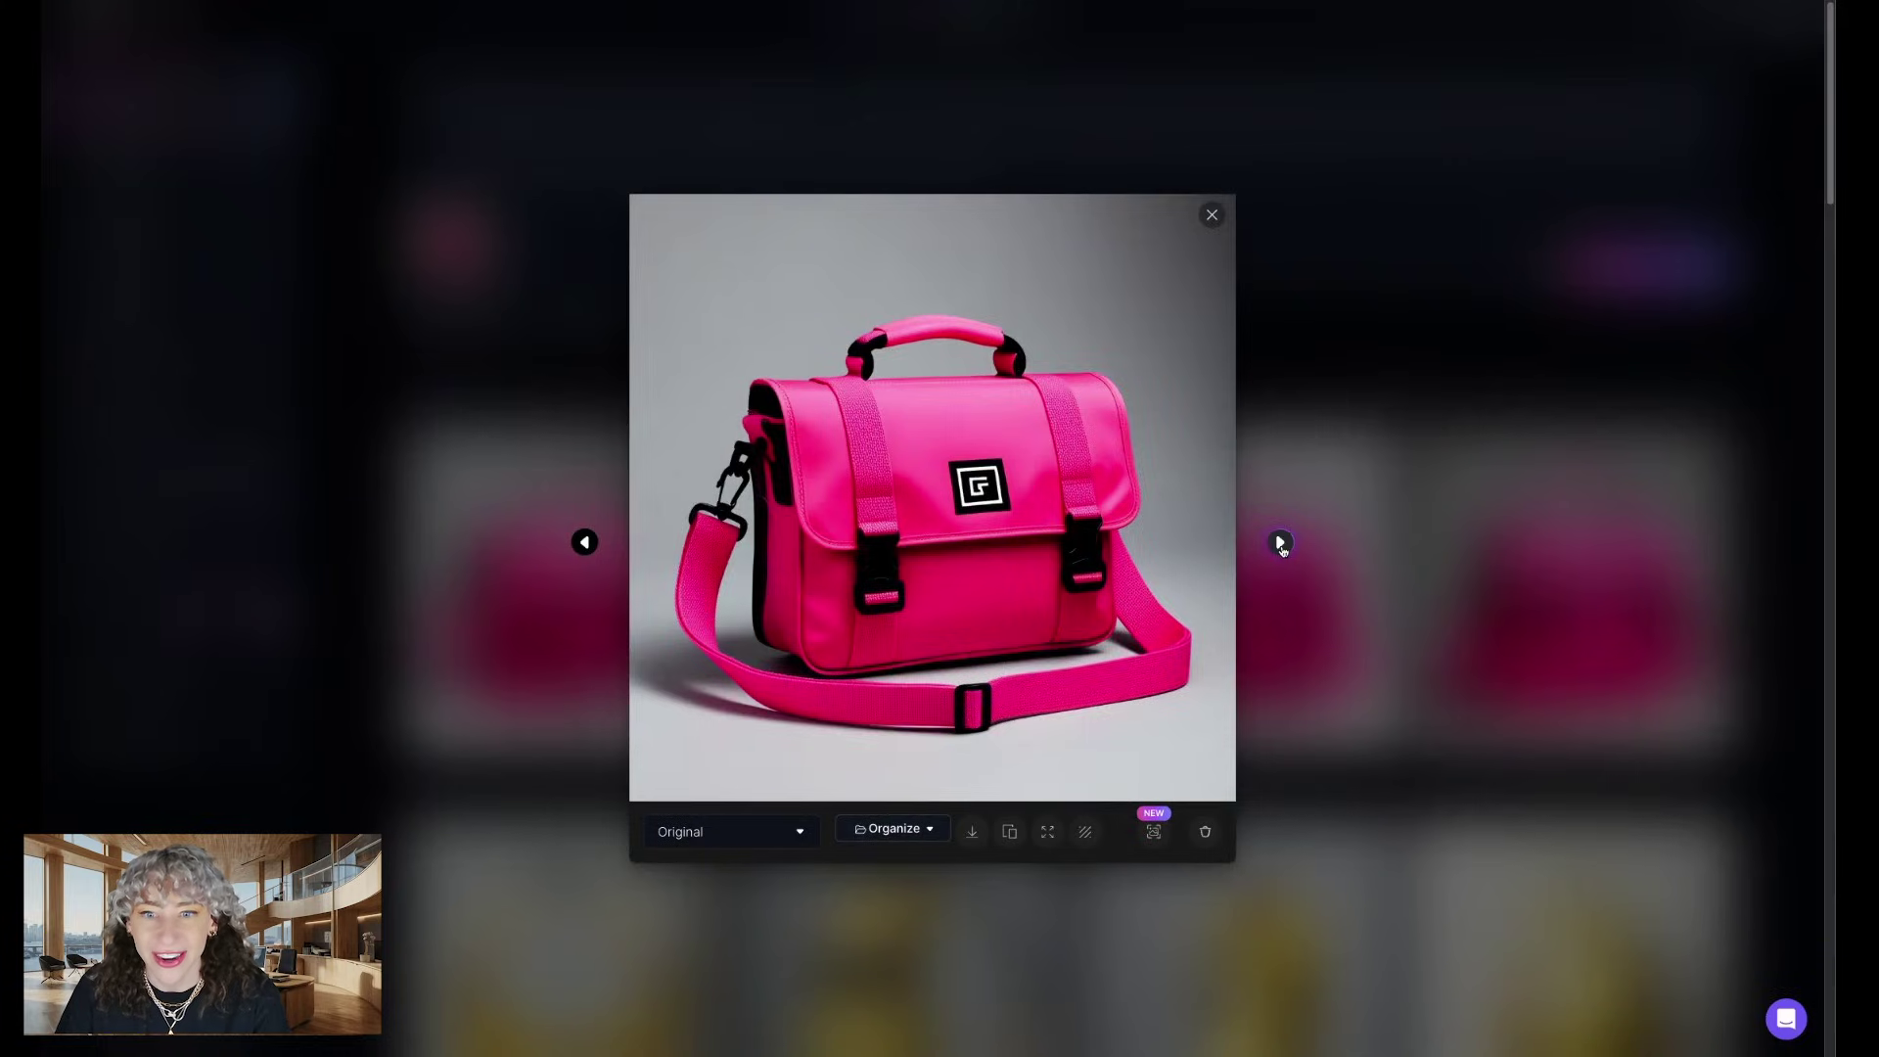
click(1280, 543)
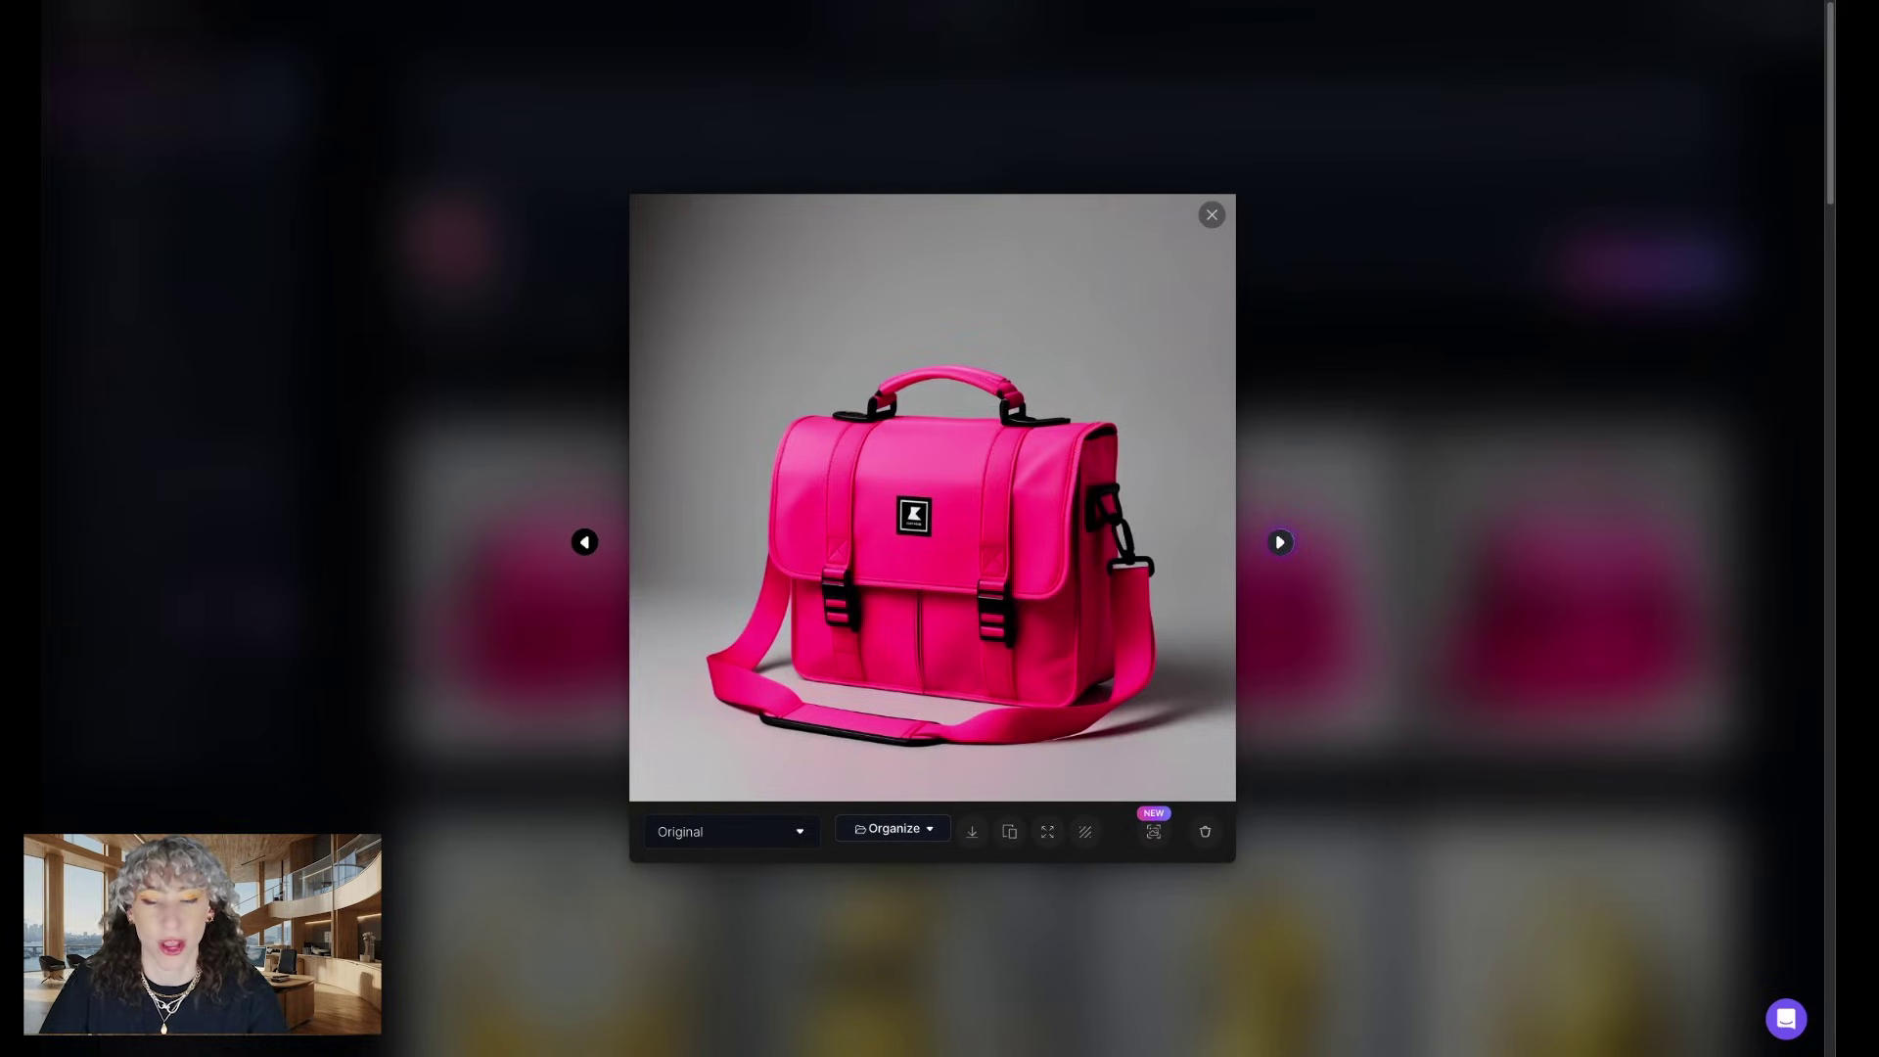
click(1281, 542)
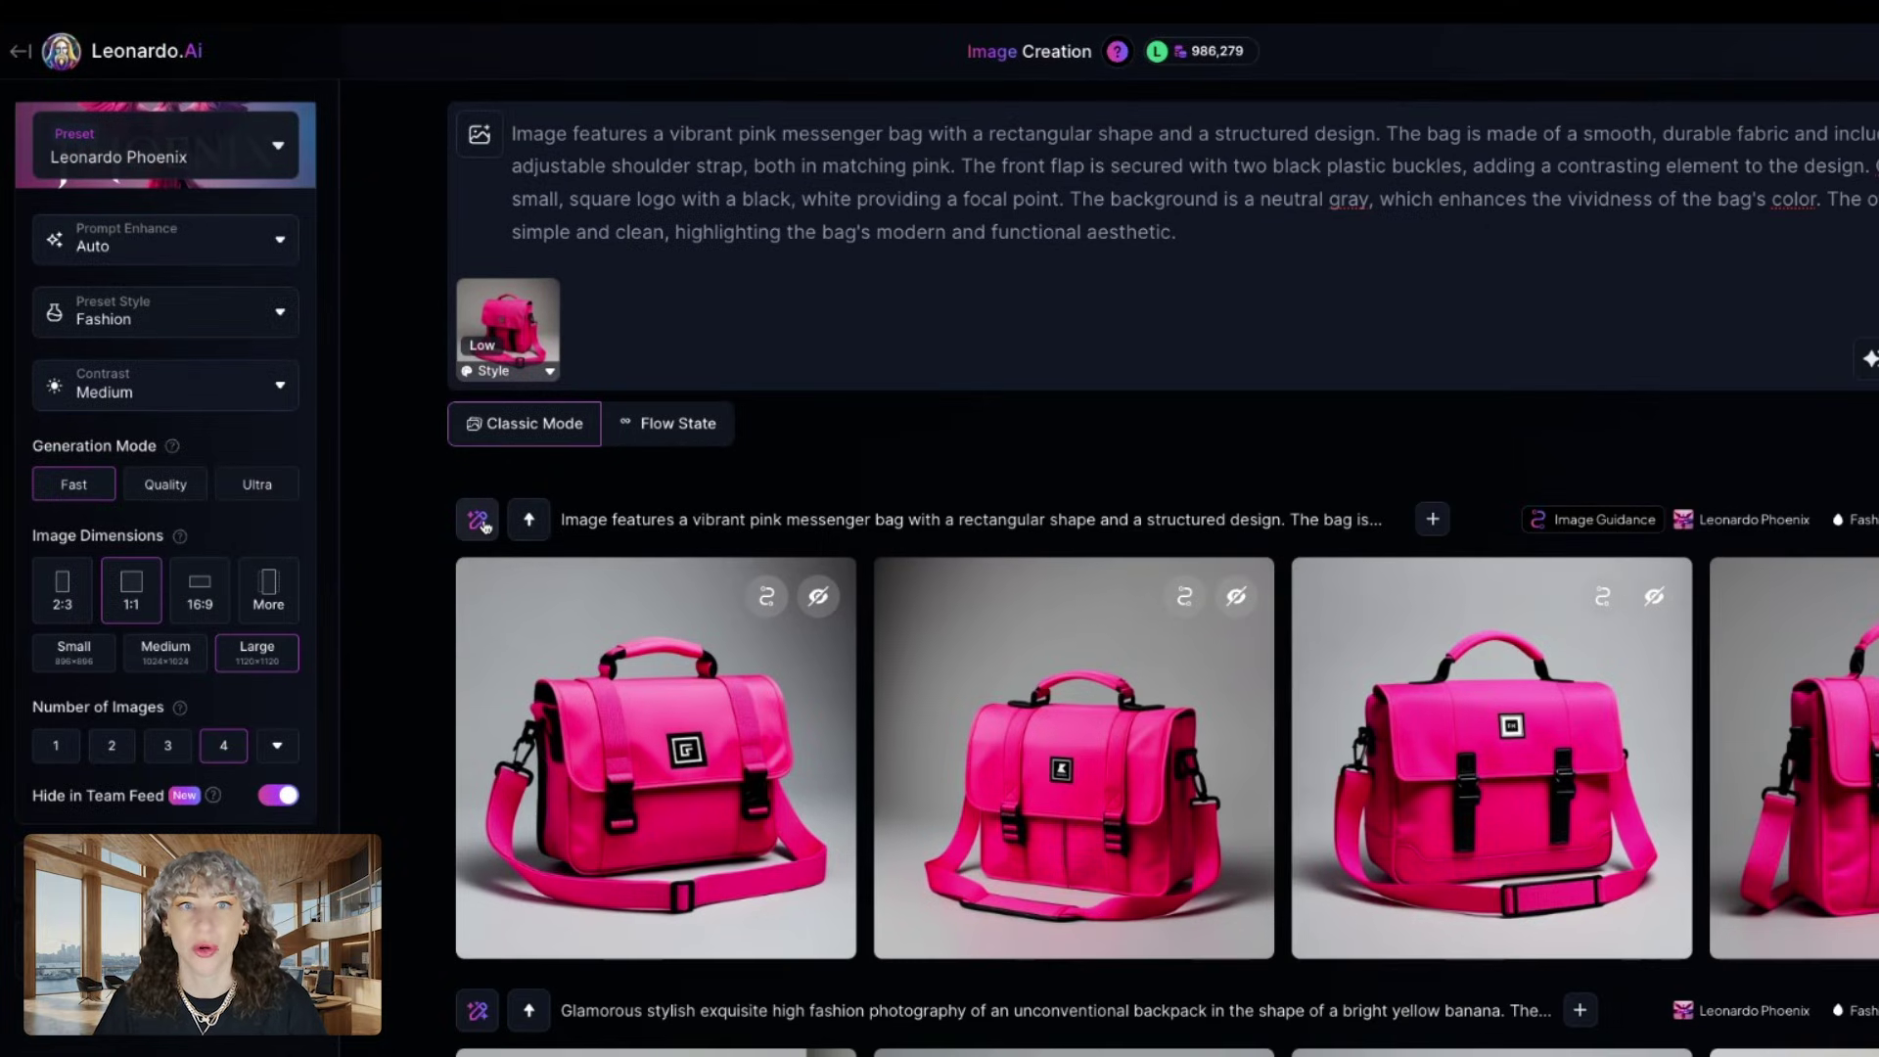
Edit the bag batch with AI using 'Change the bag into a backpack.' and generate.
click(480, 522)
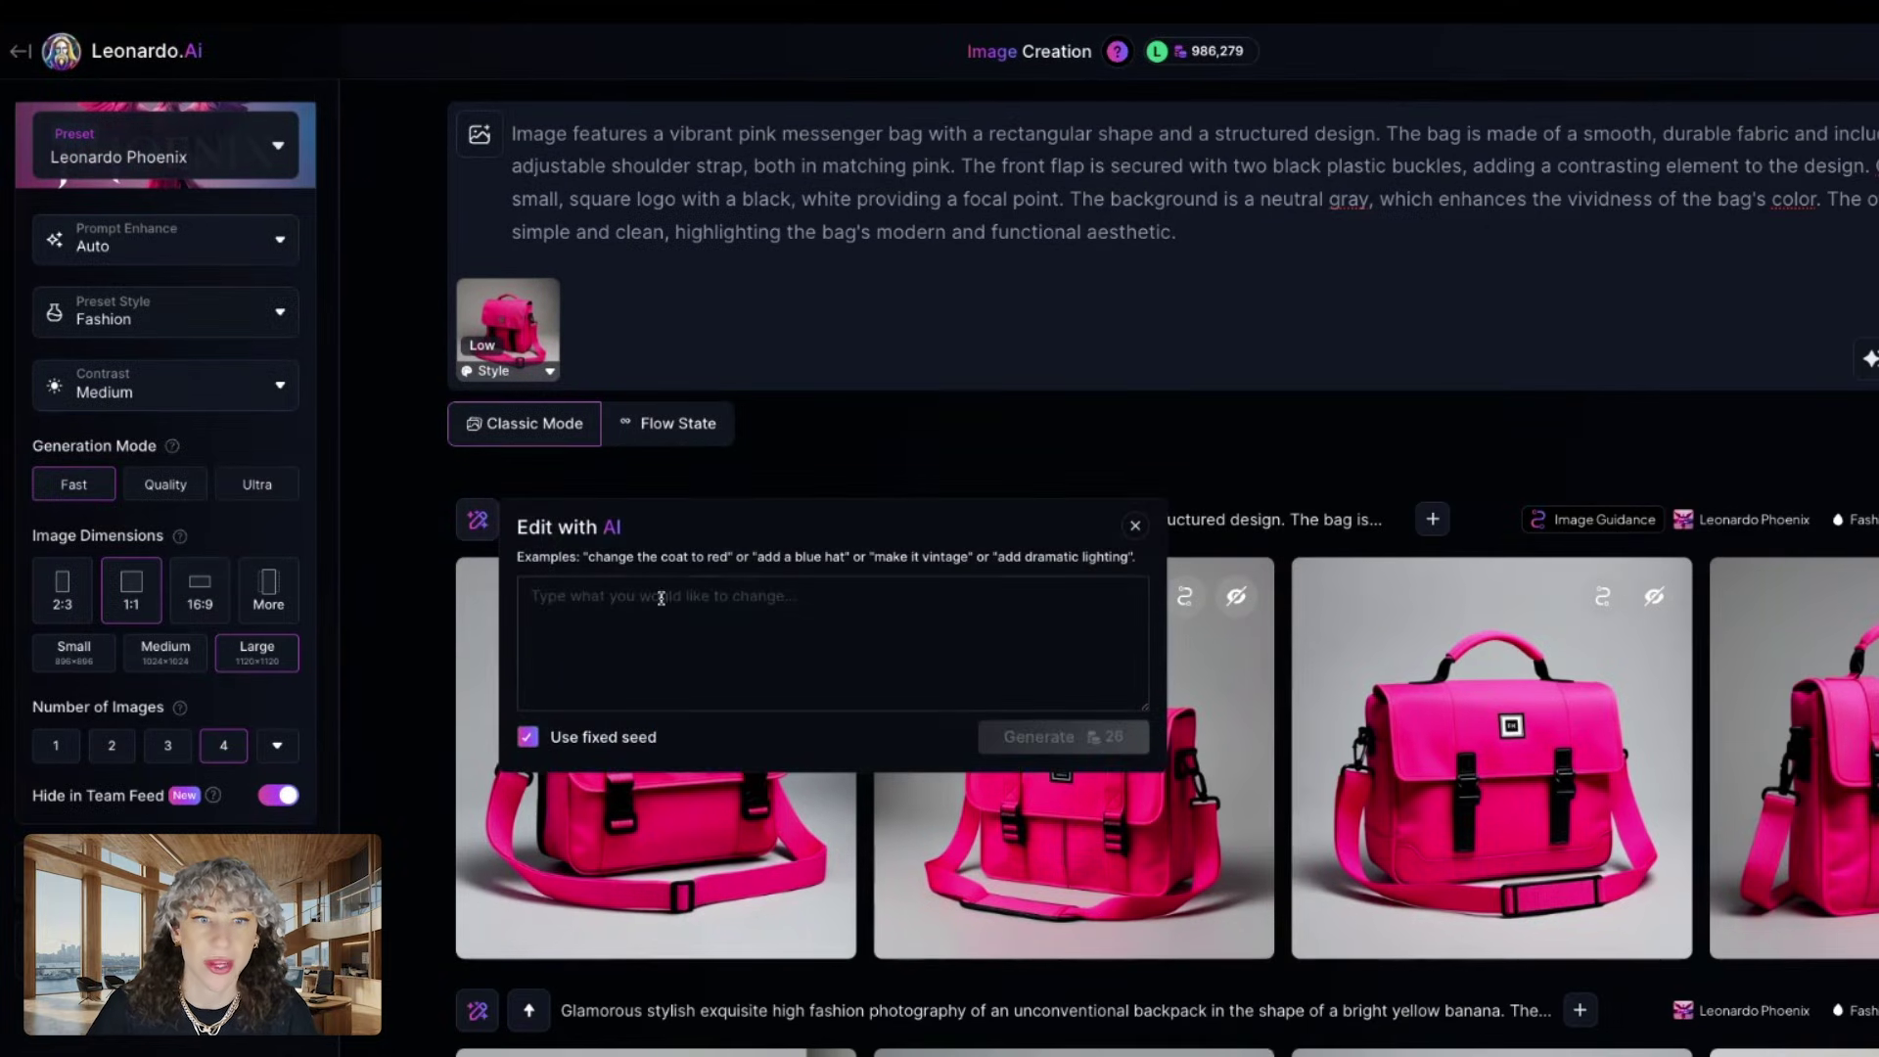
click(696, 607)
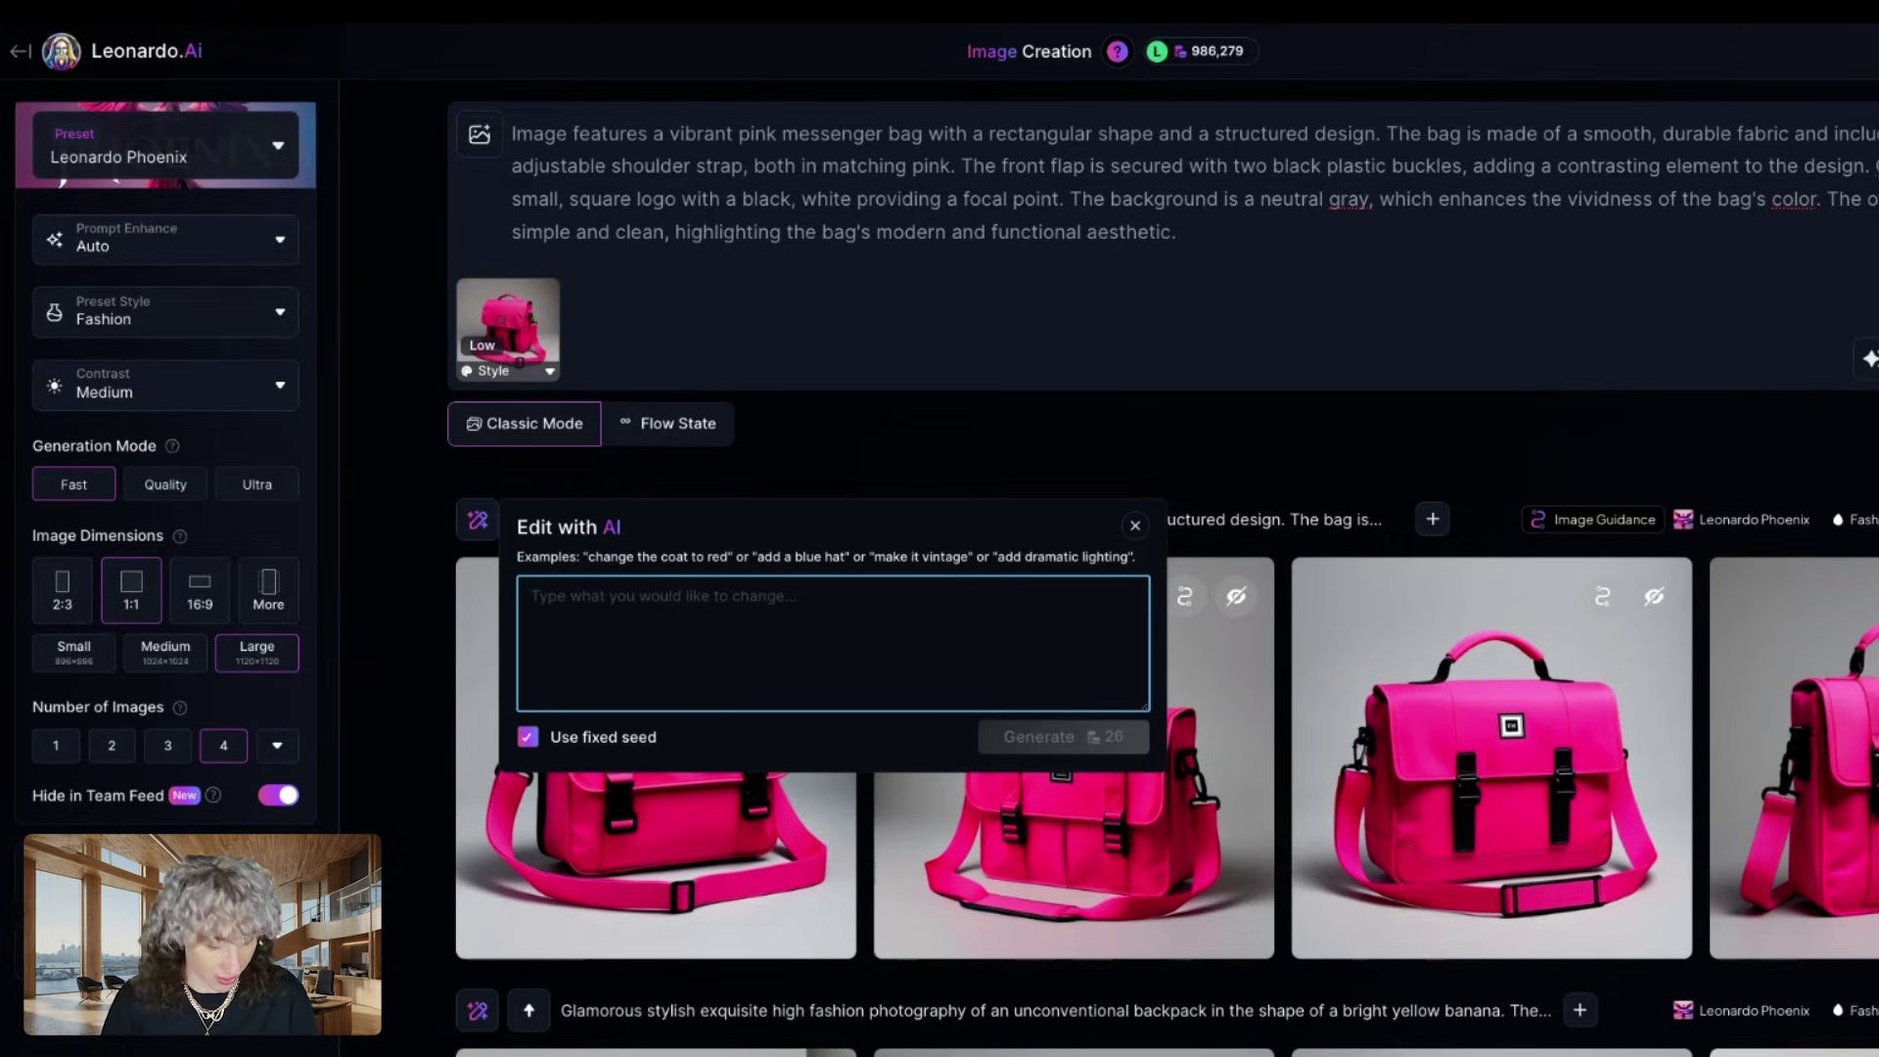
text(Change the bag into a backpack.)
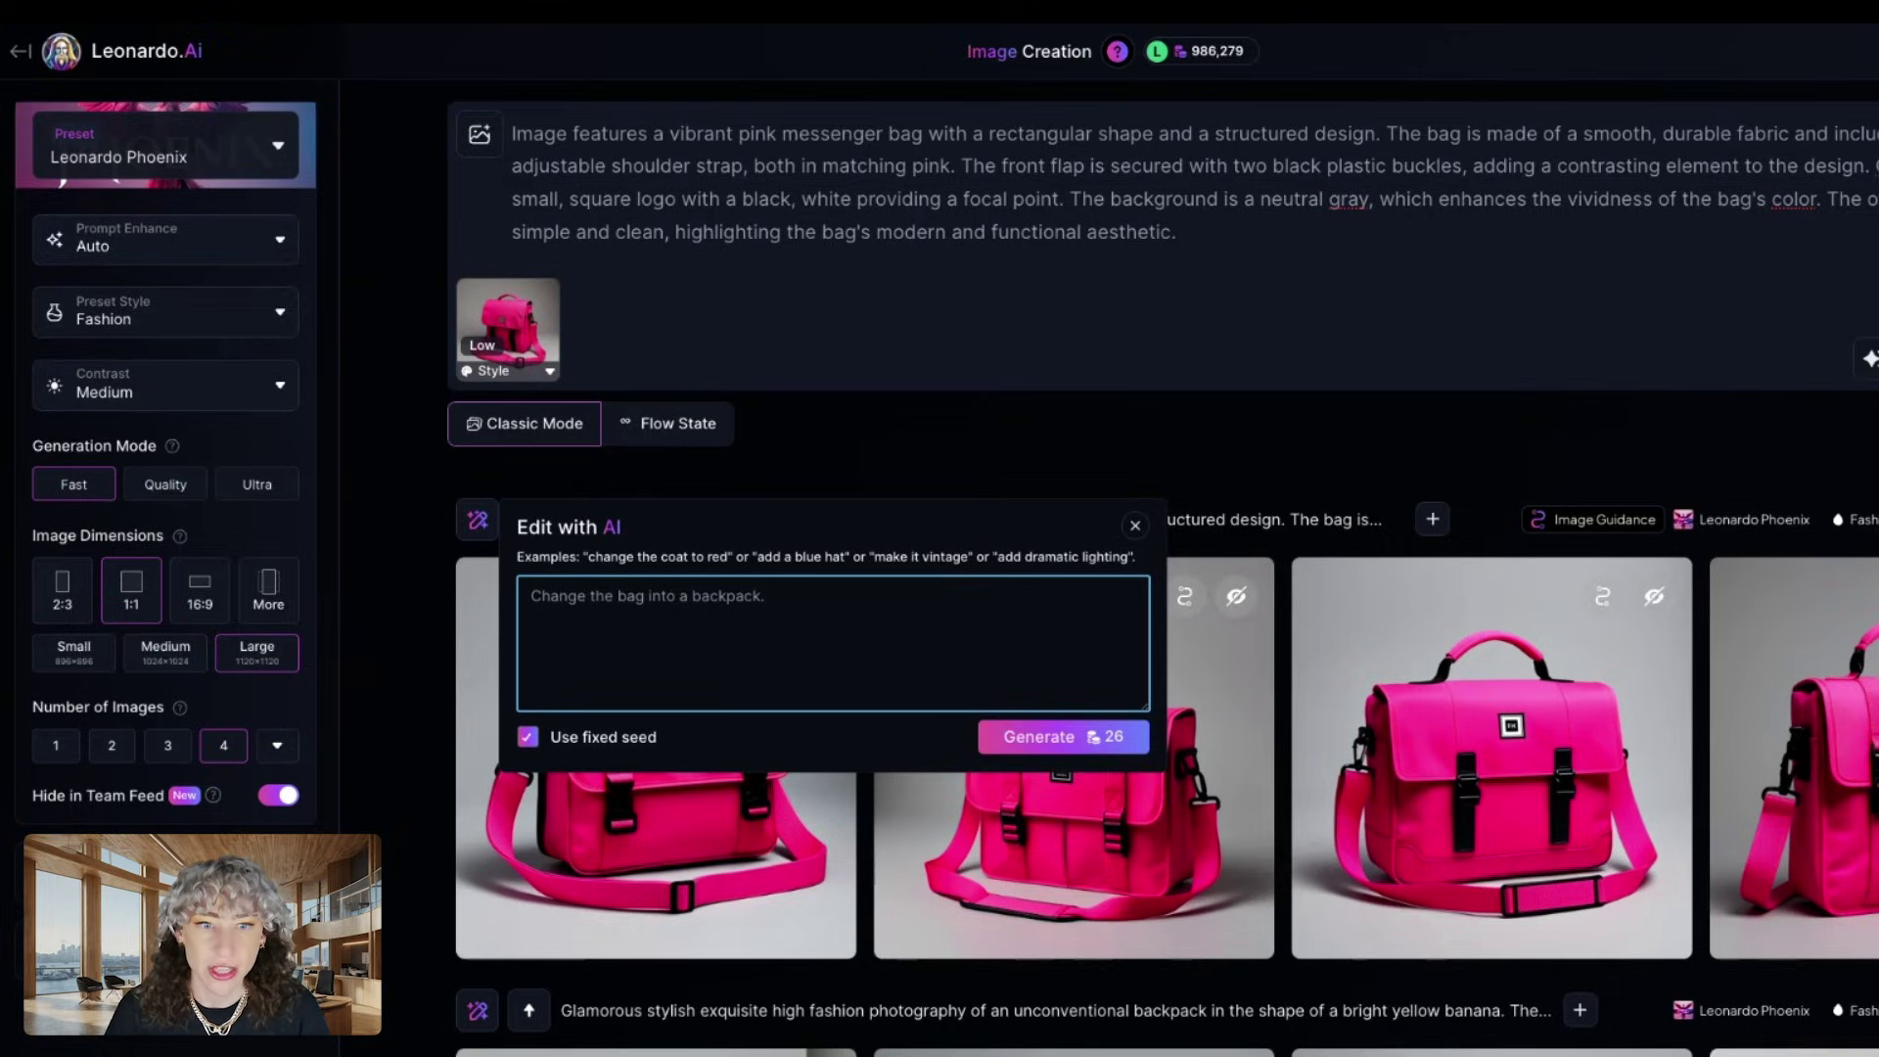
click(1061, 746)
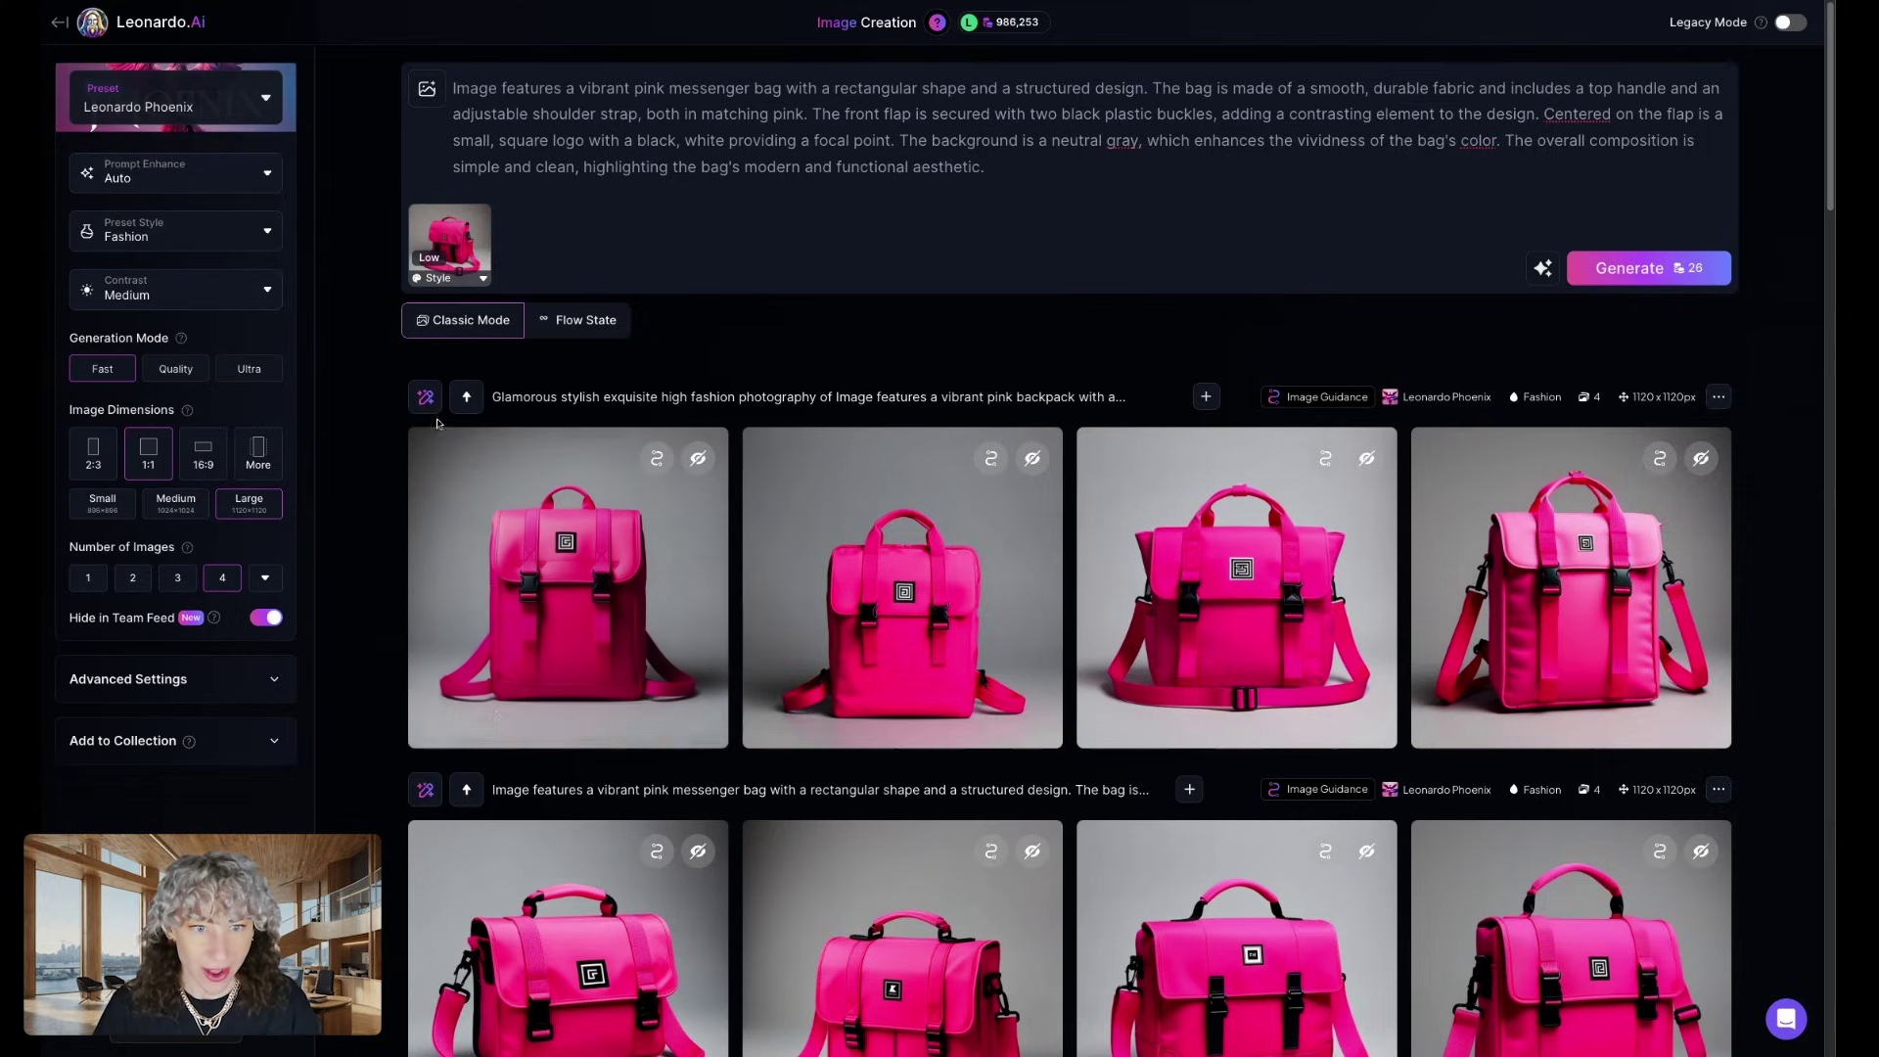
Edit the backpack batch with AI using 'Change the bag into a sneaker.' and generate.
click(425, 397)
text(Change the bag into a sneaker.)
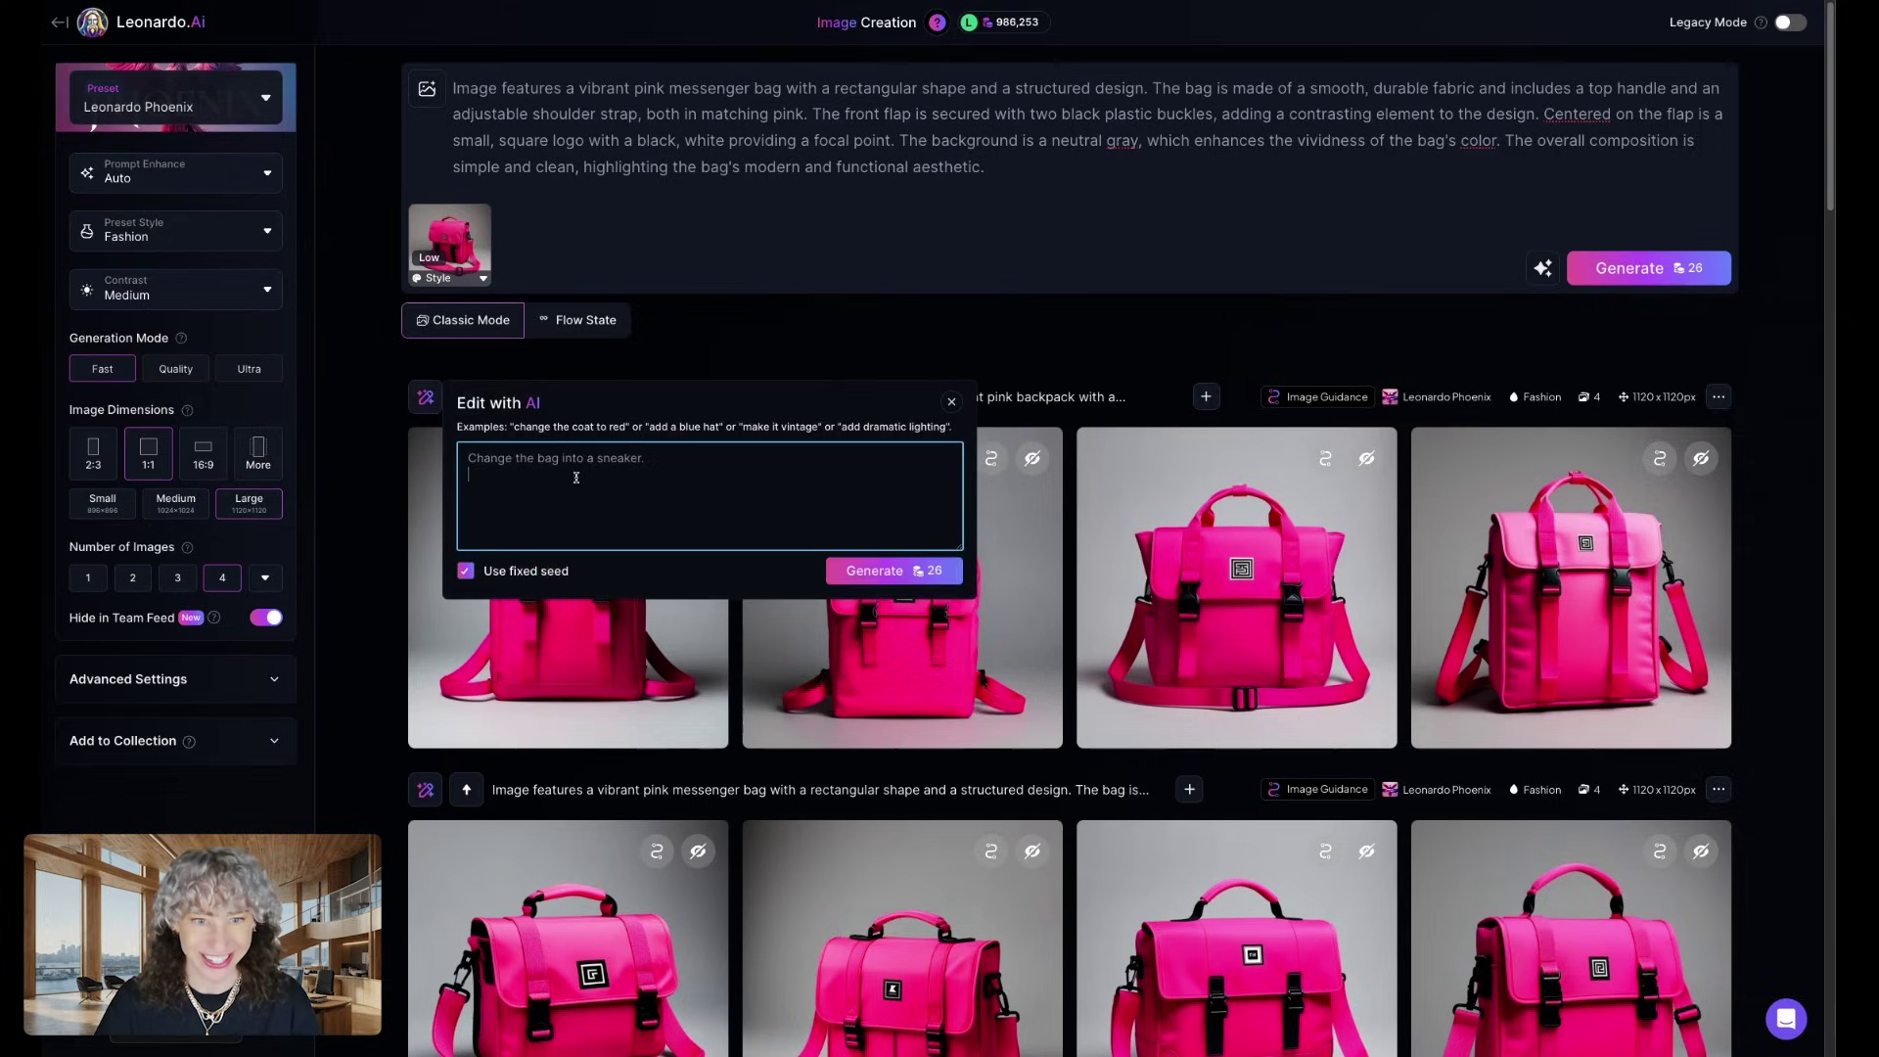
click(858, 571)
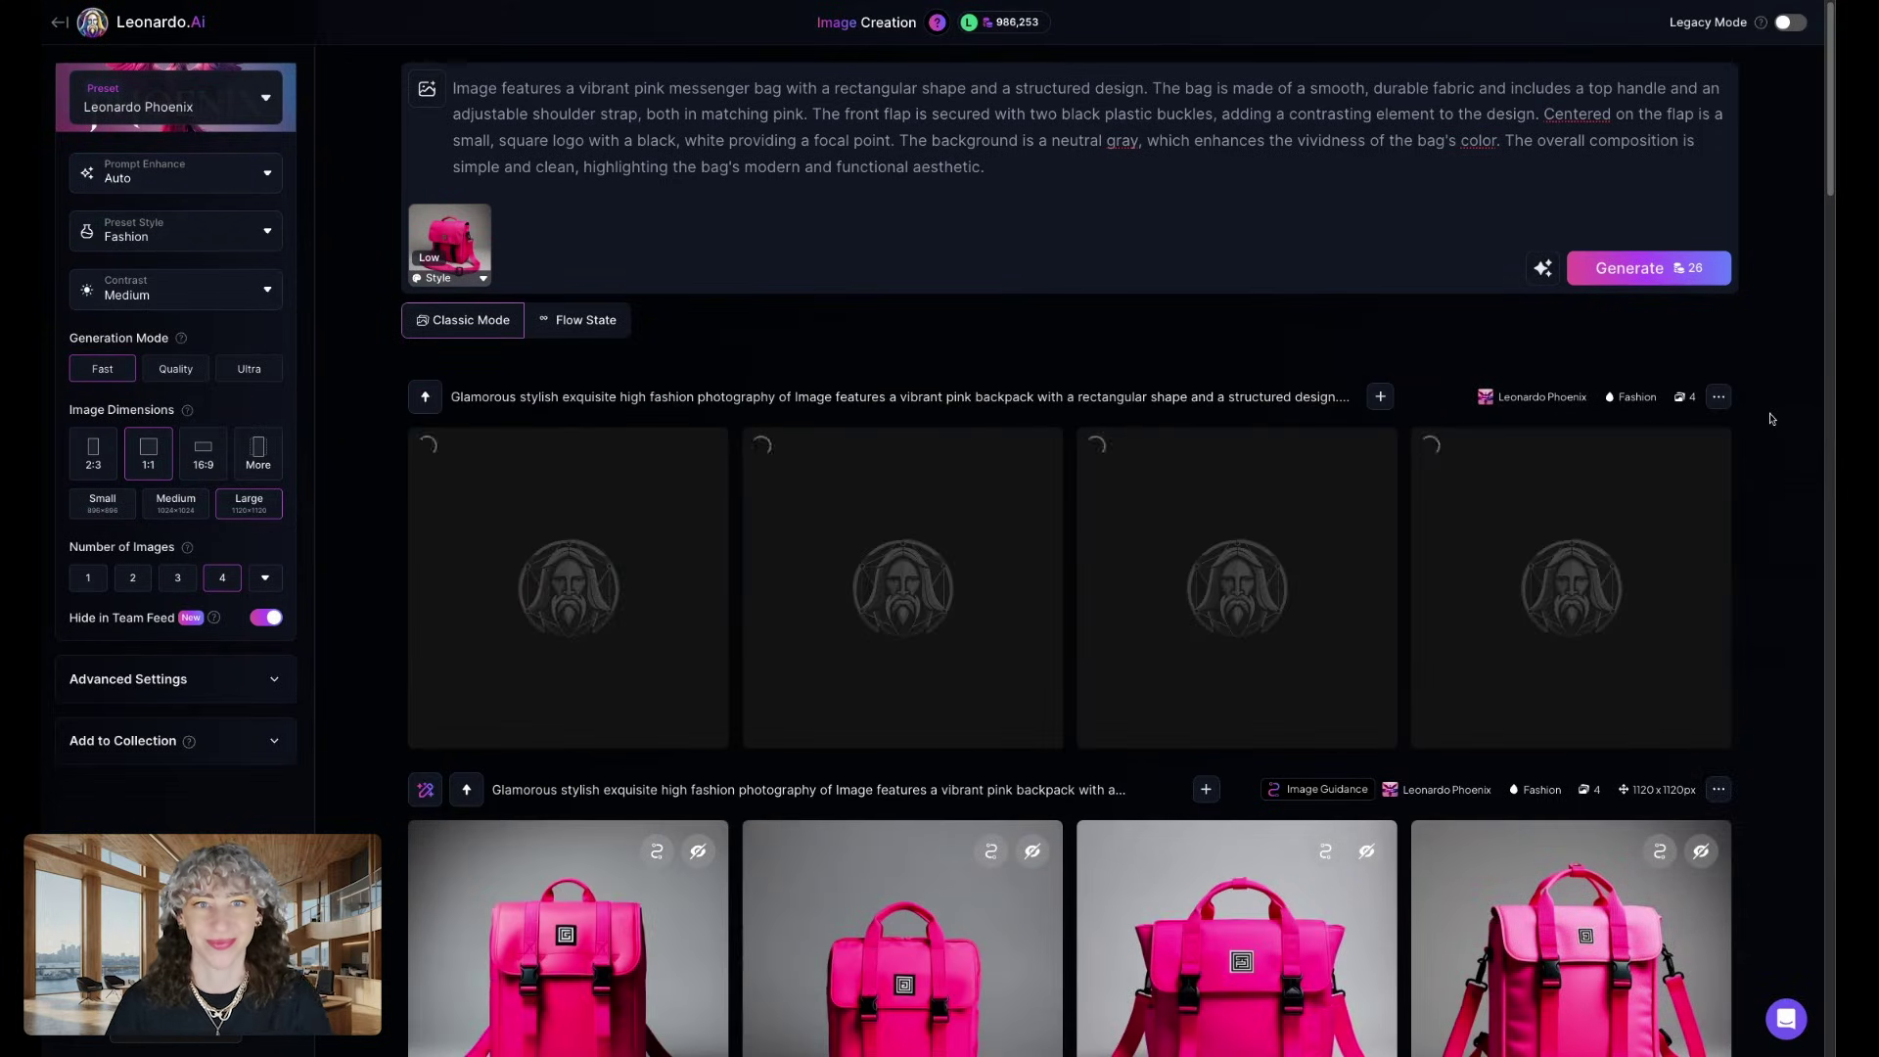
scroll(1772, 417, down, 1)
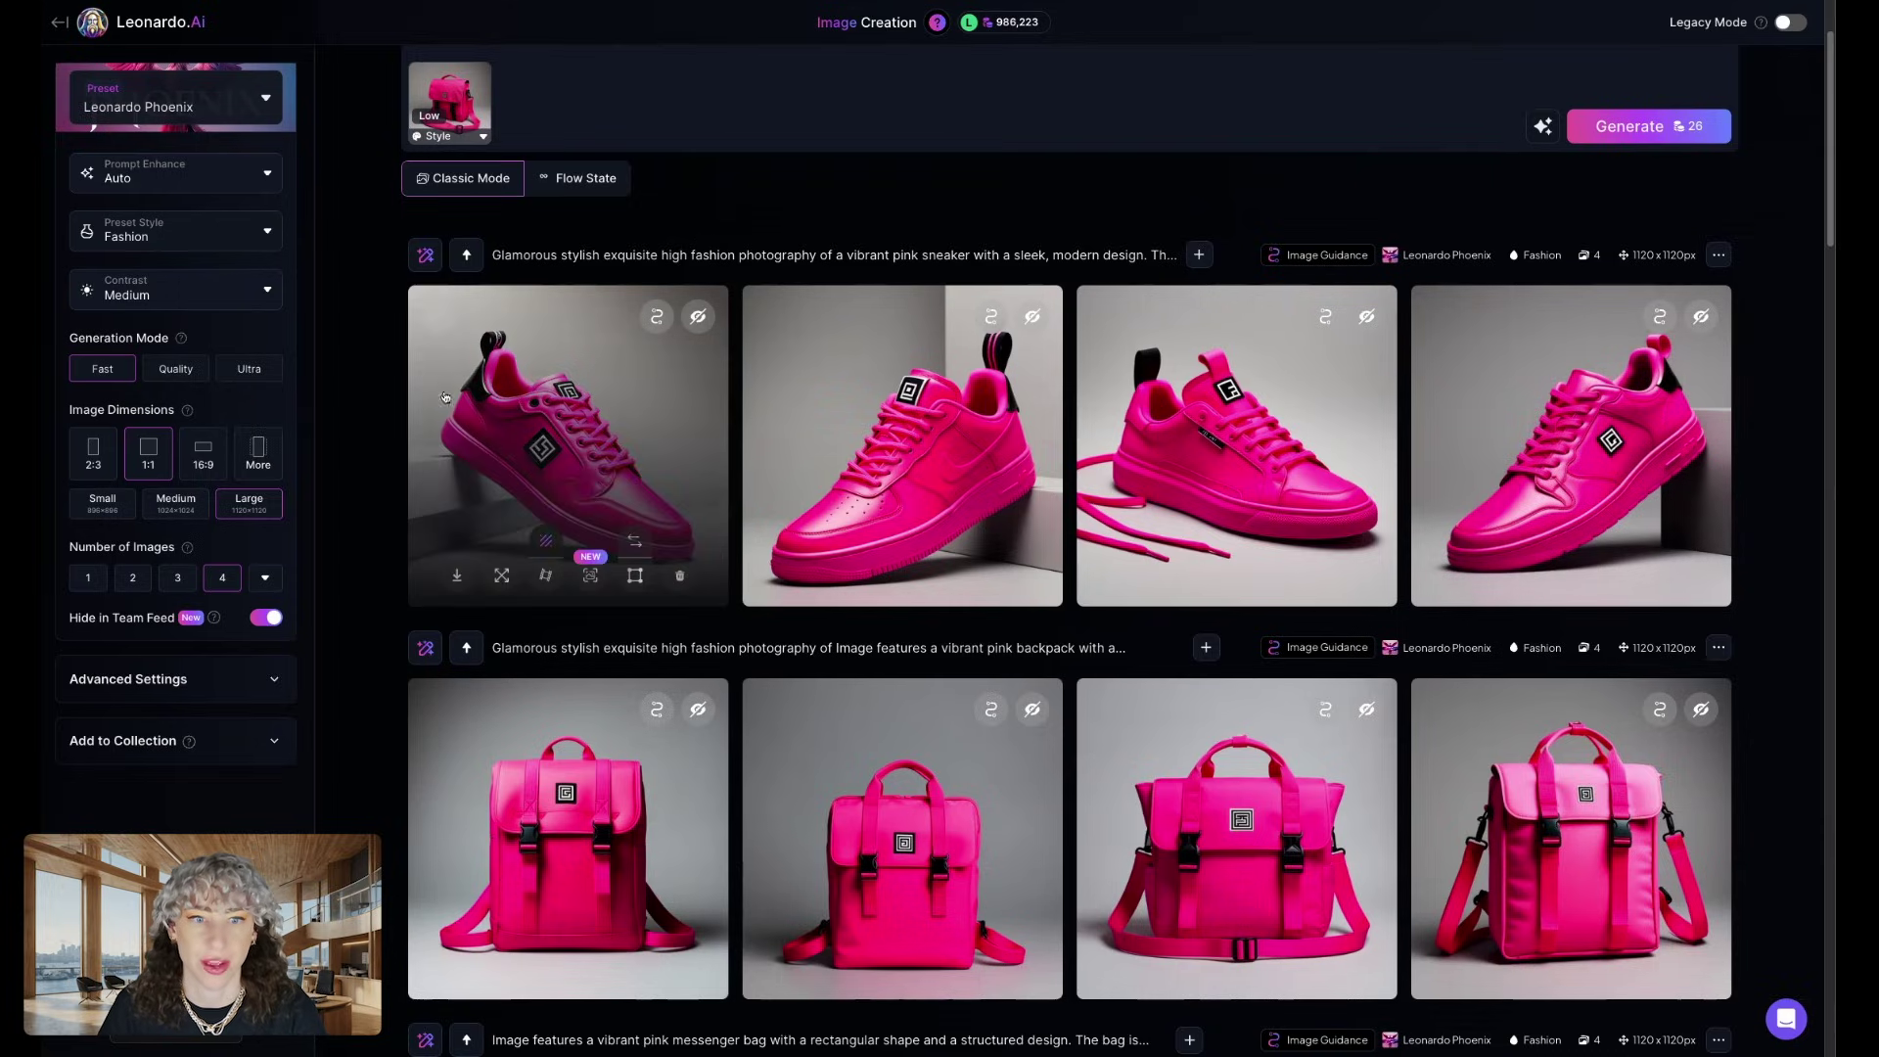
Show the first pink sneaker's No Background version and download it.
click(551, 432)
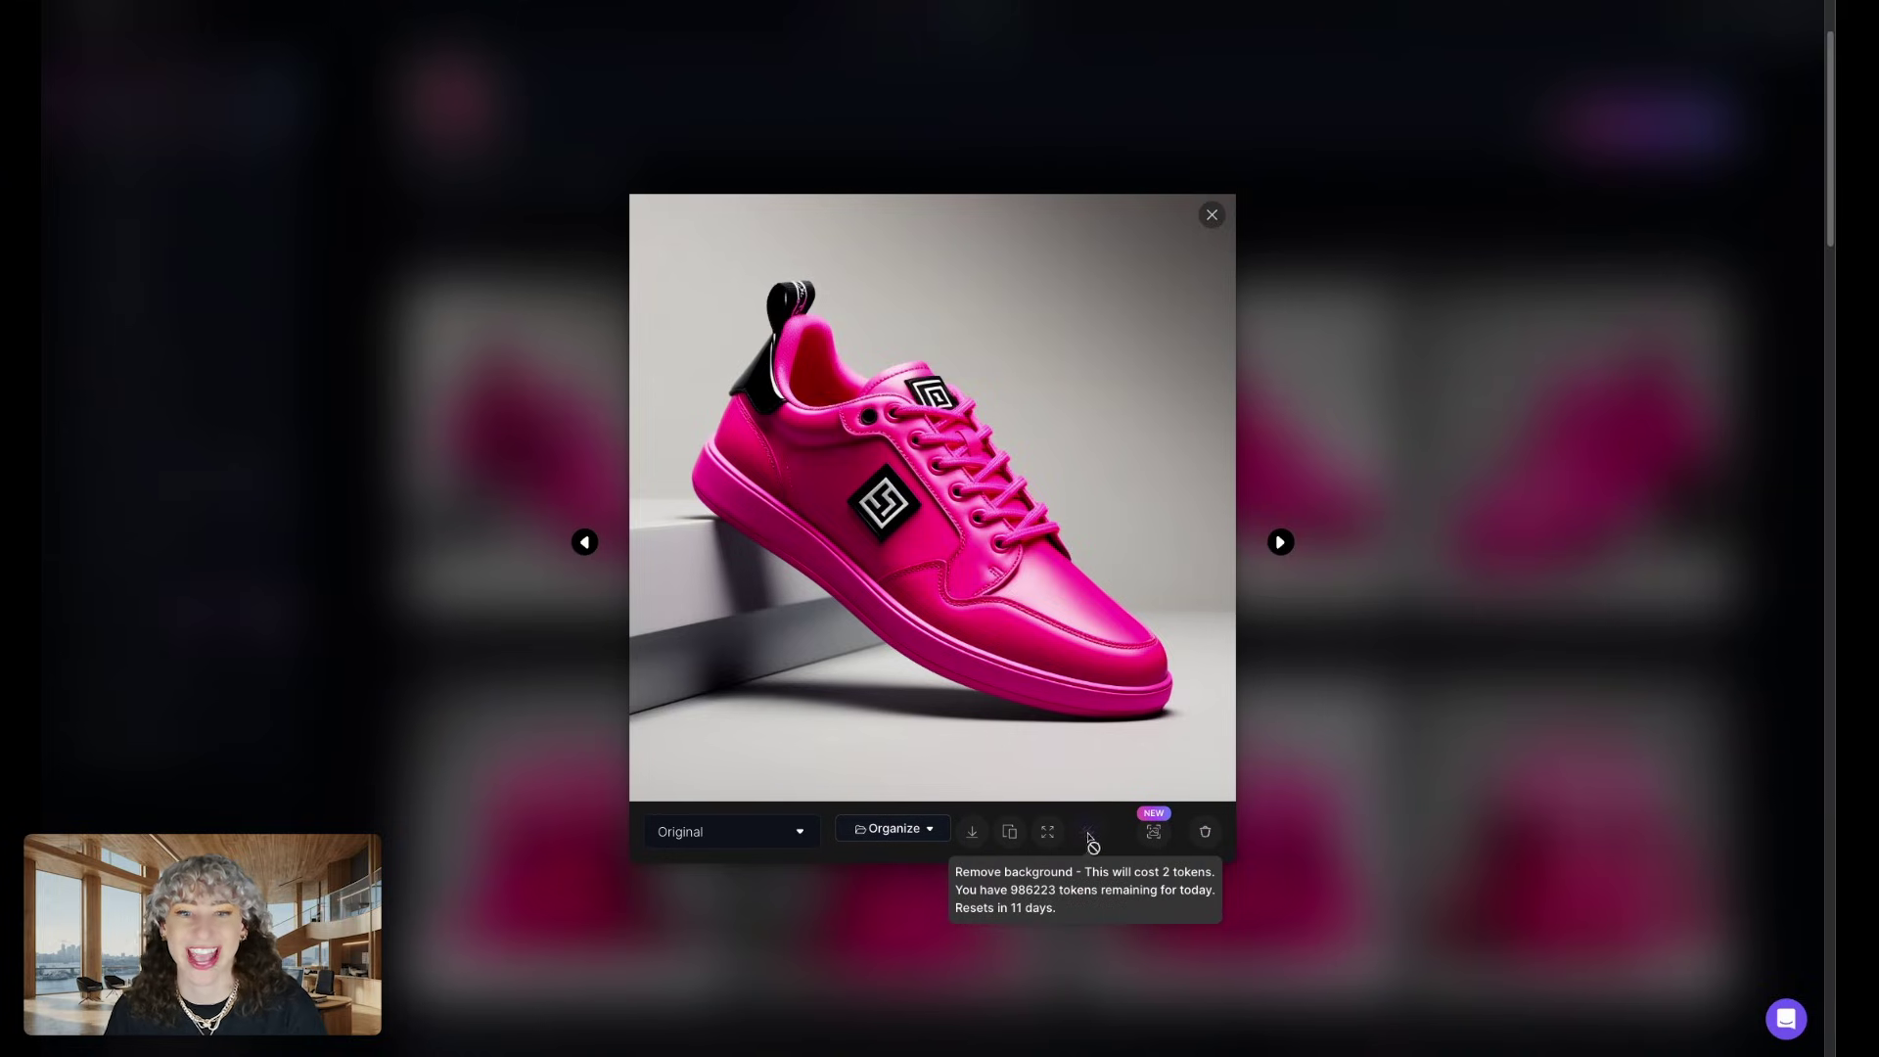
click(731, 845)
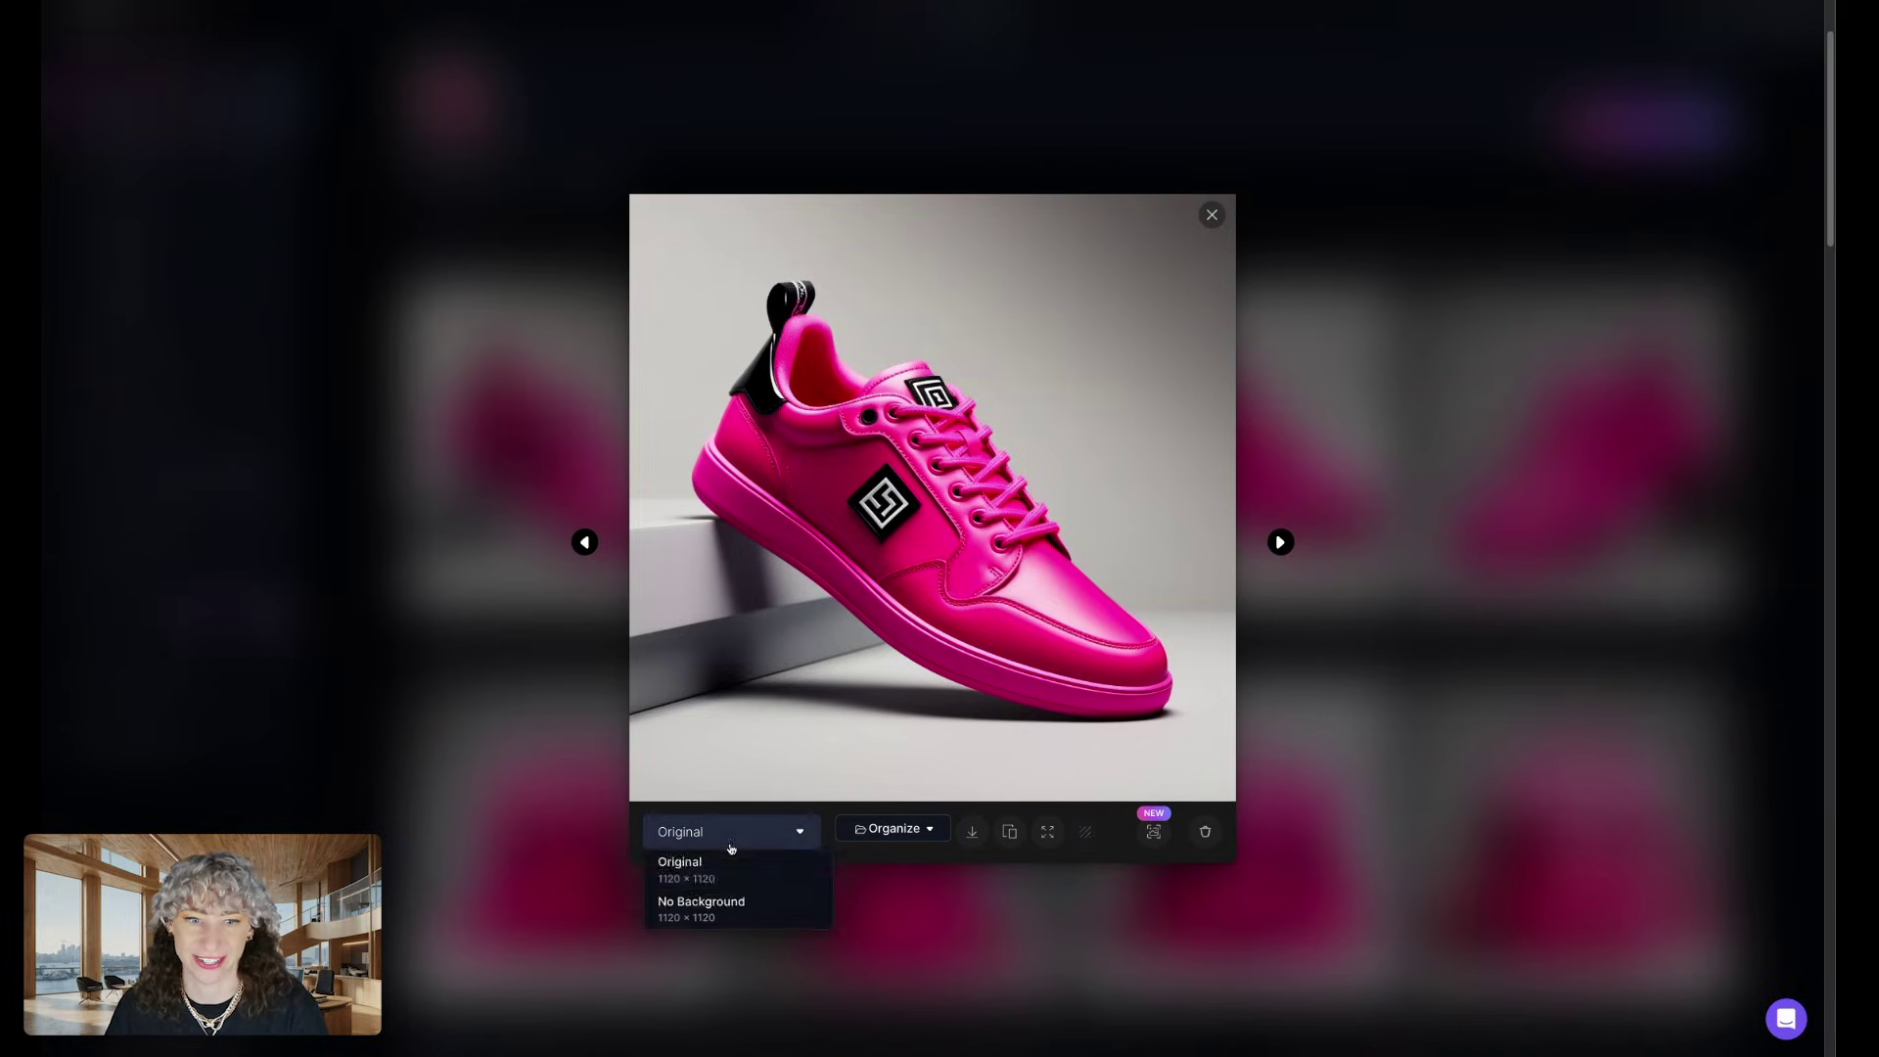
click(733, 910)
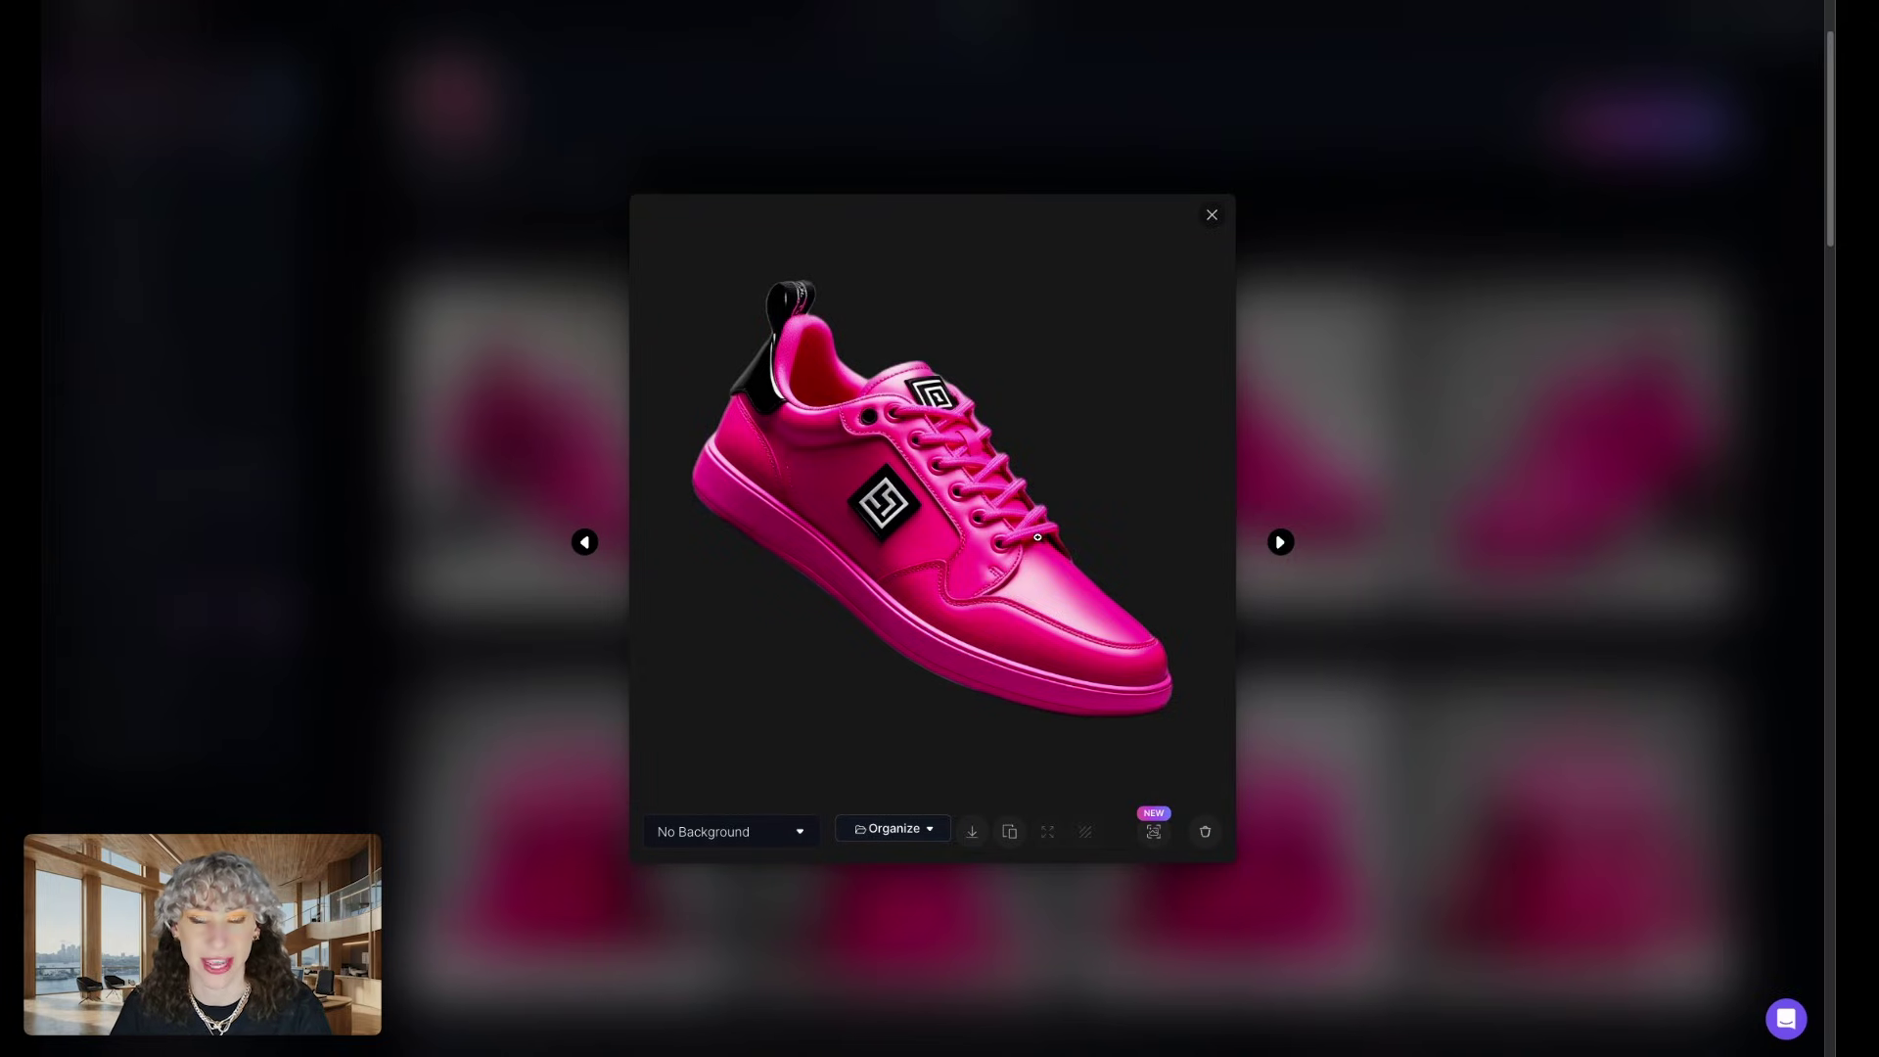
click(974, 837)
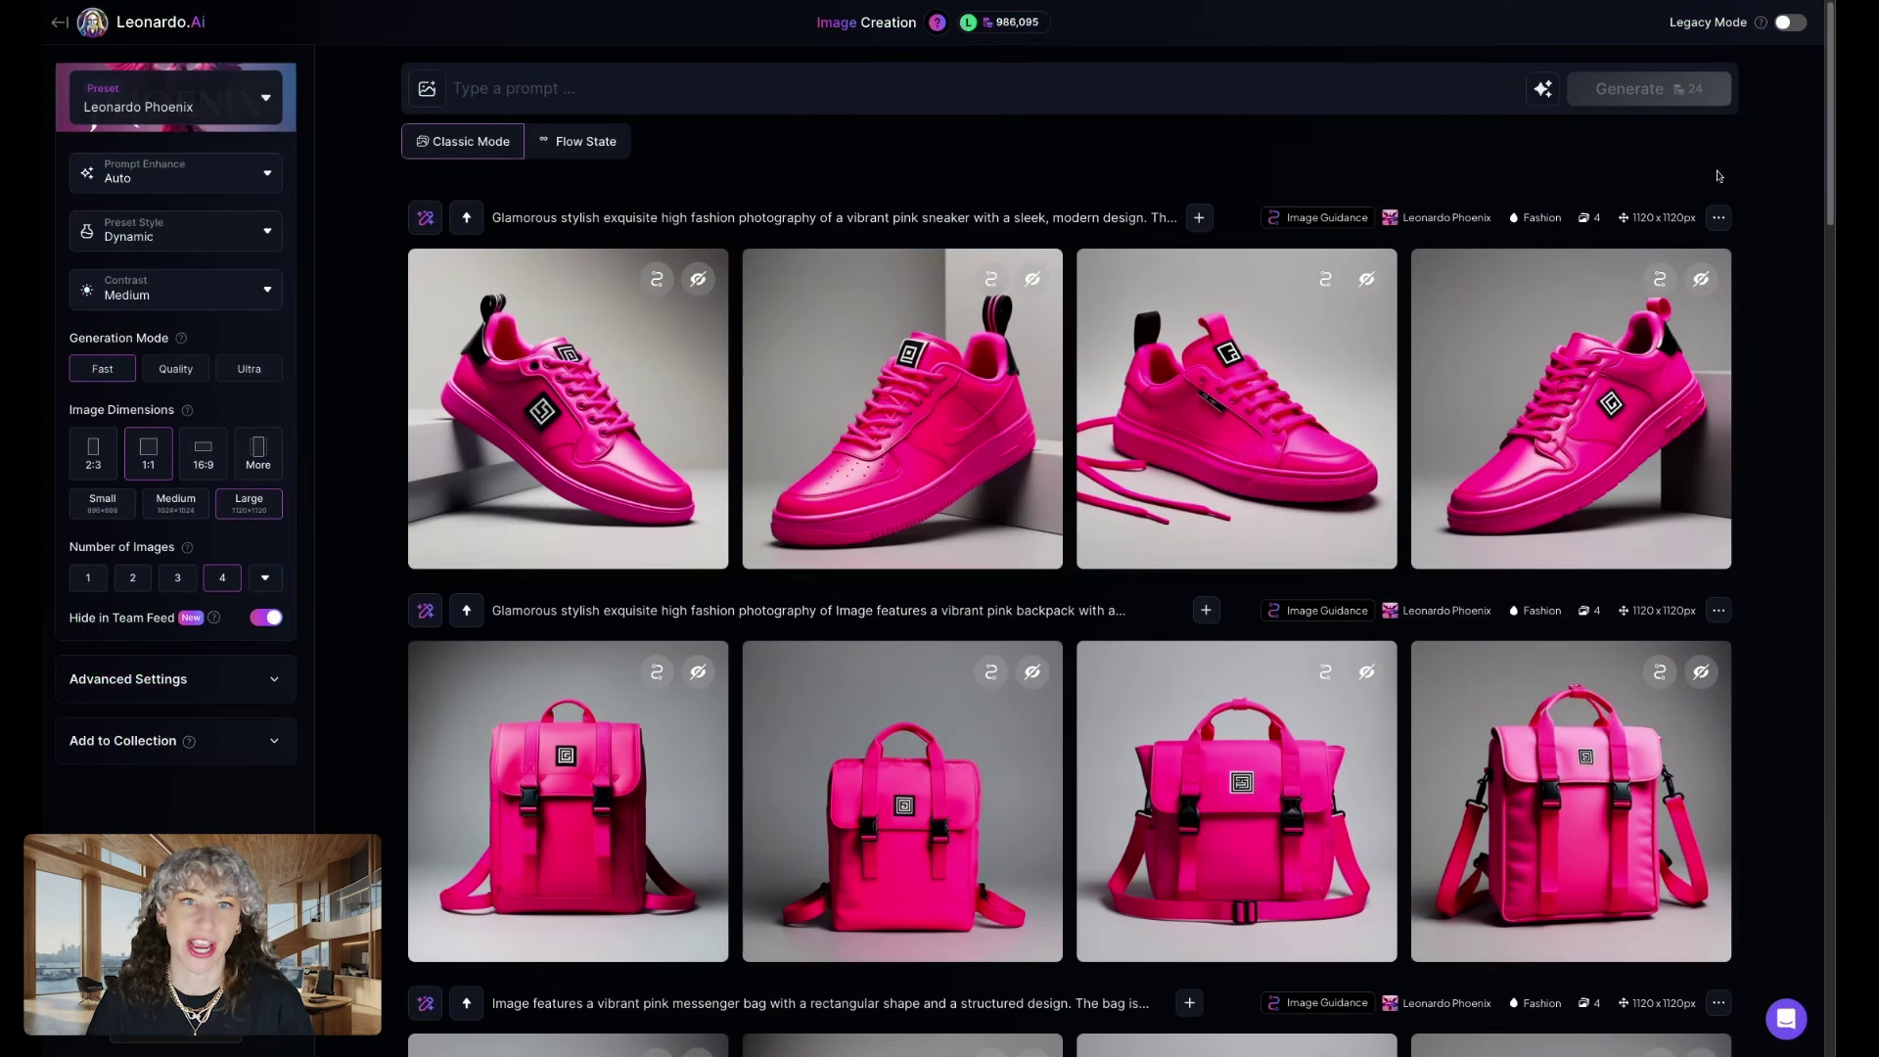
Switch to the Illustrative Albedo preset with 3D Render as the preset style.
click(271, 112)
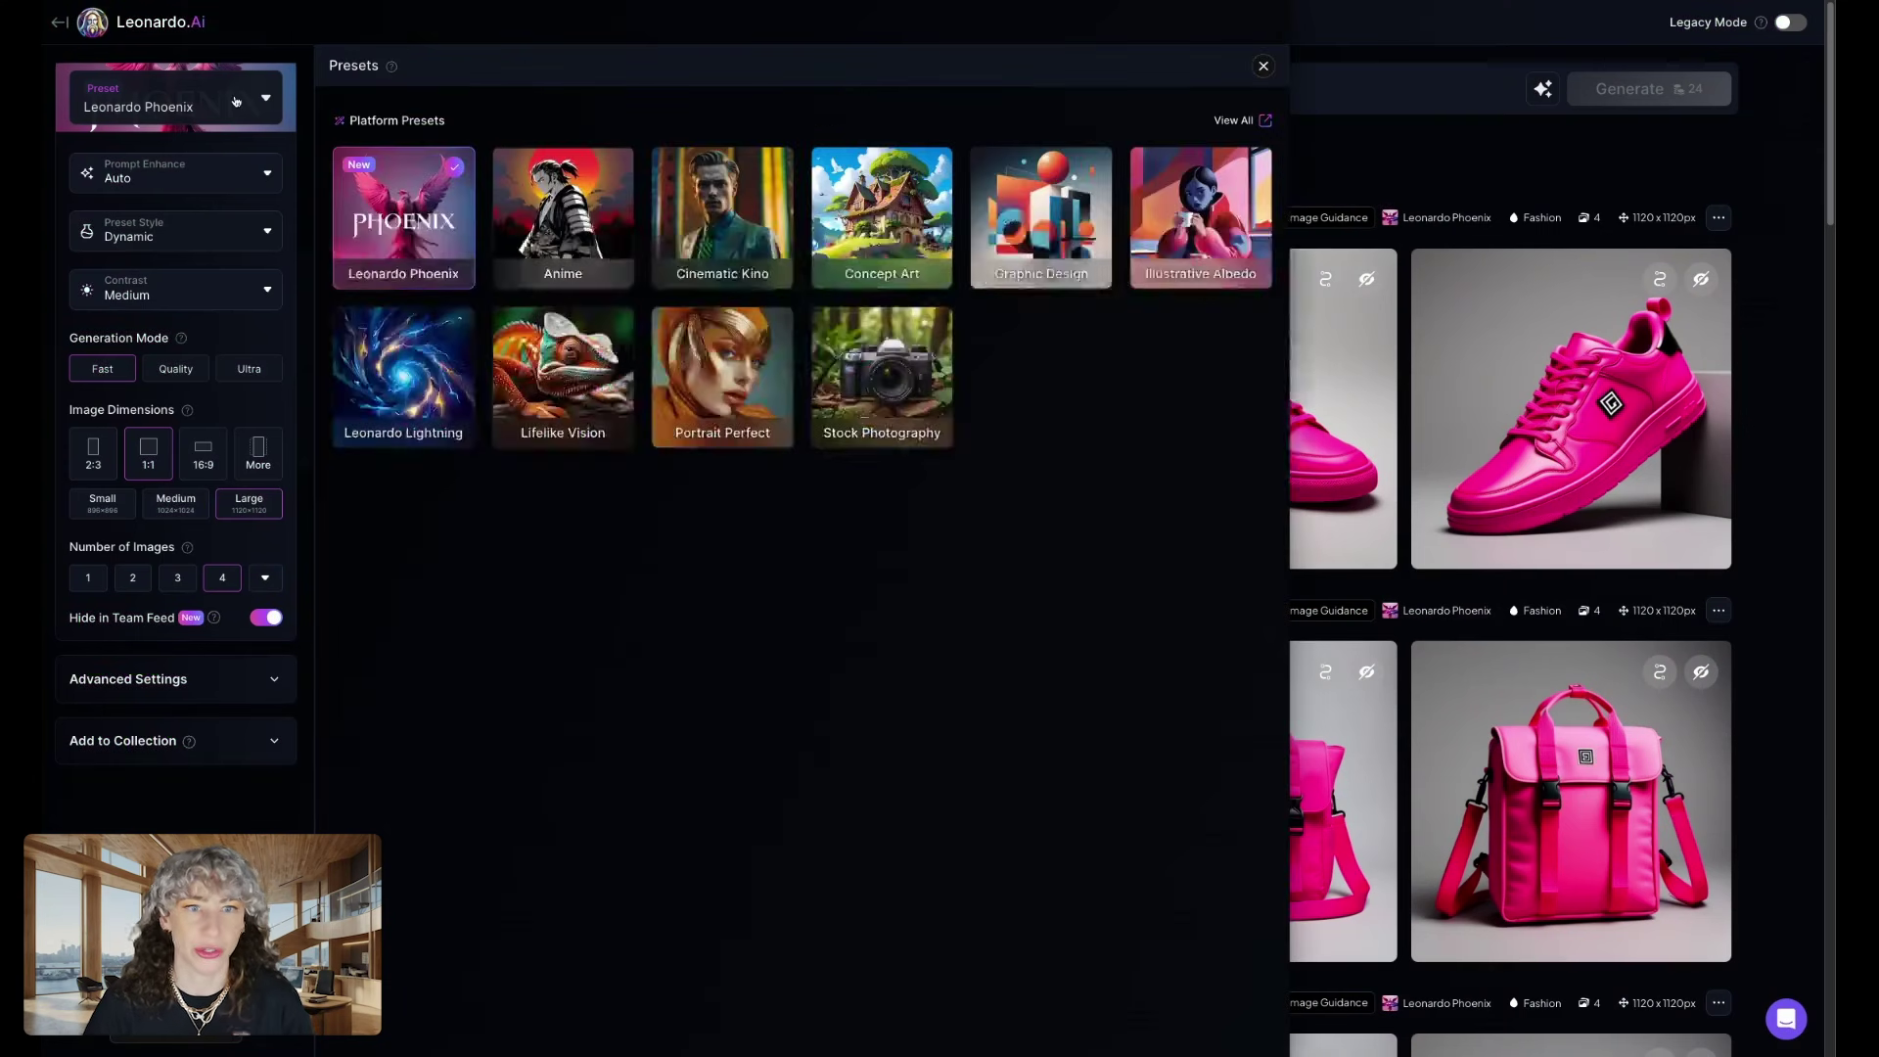
click(1176, 232)
click(268, 173)
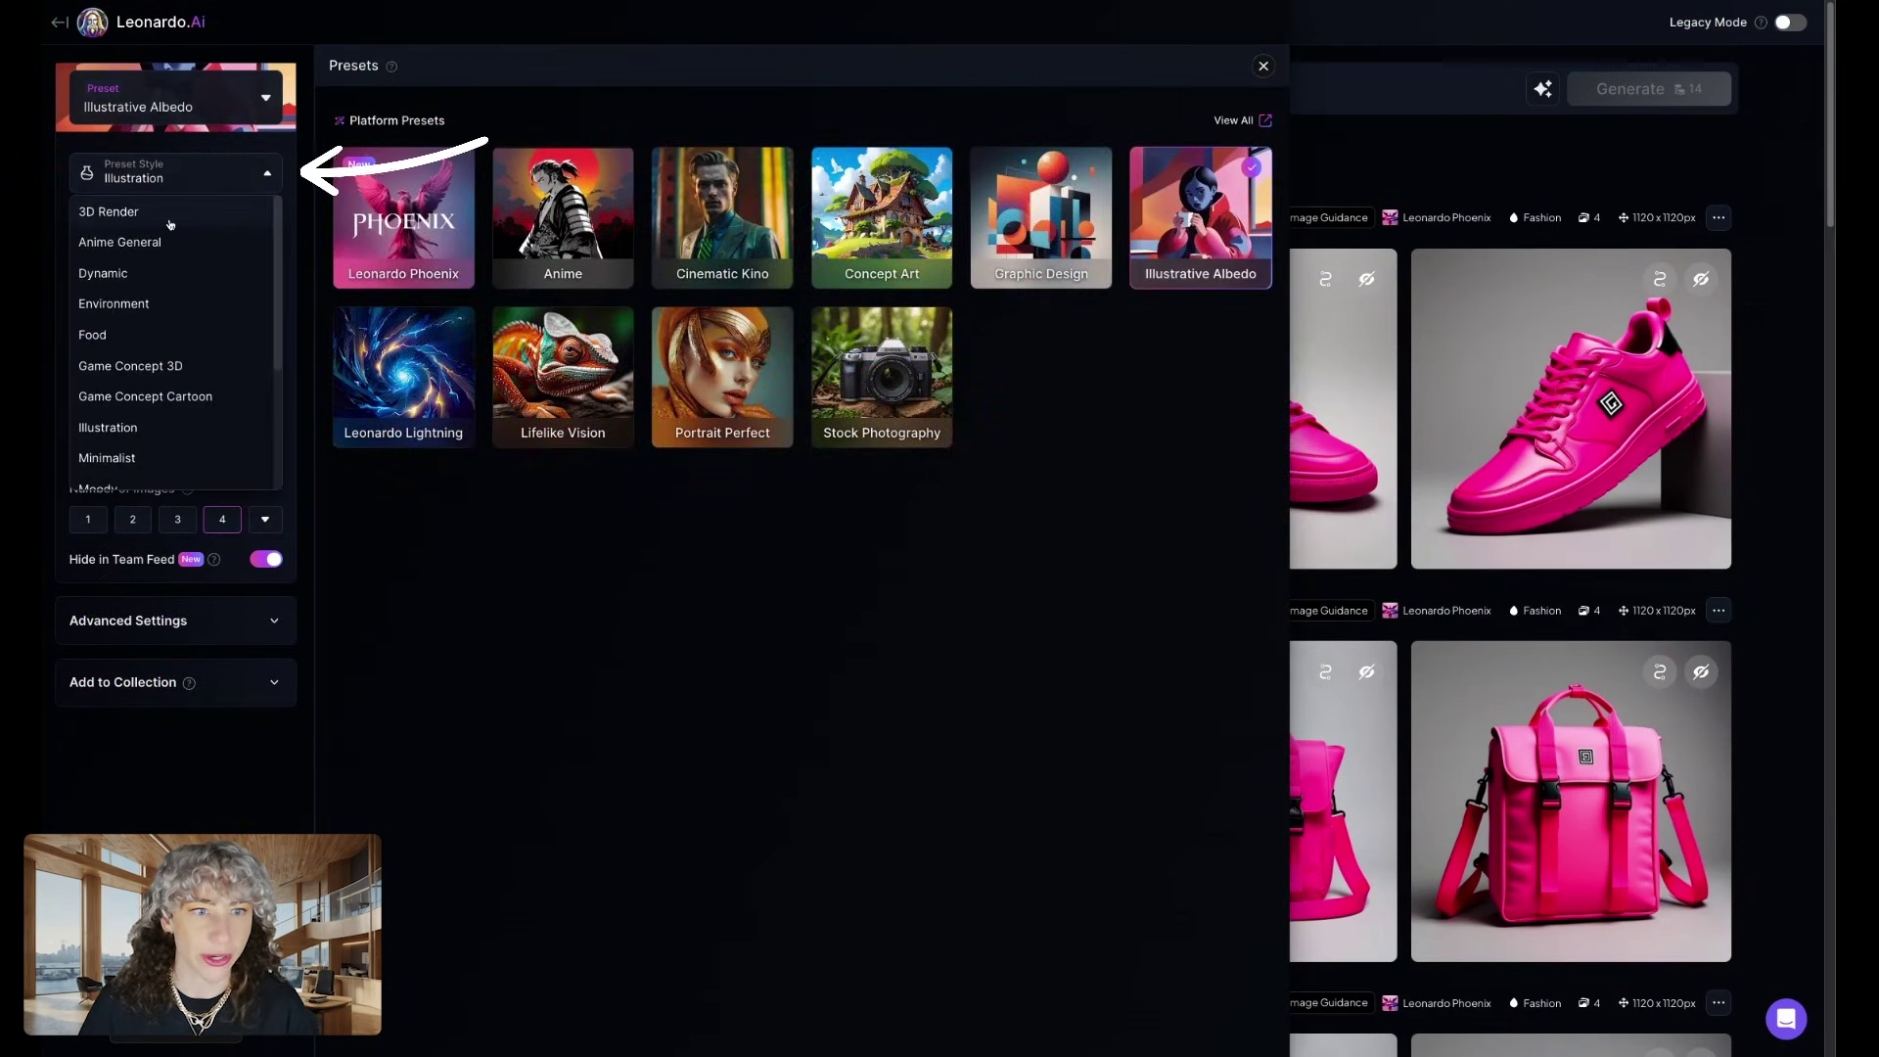
click(127, 208)
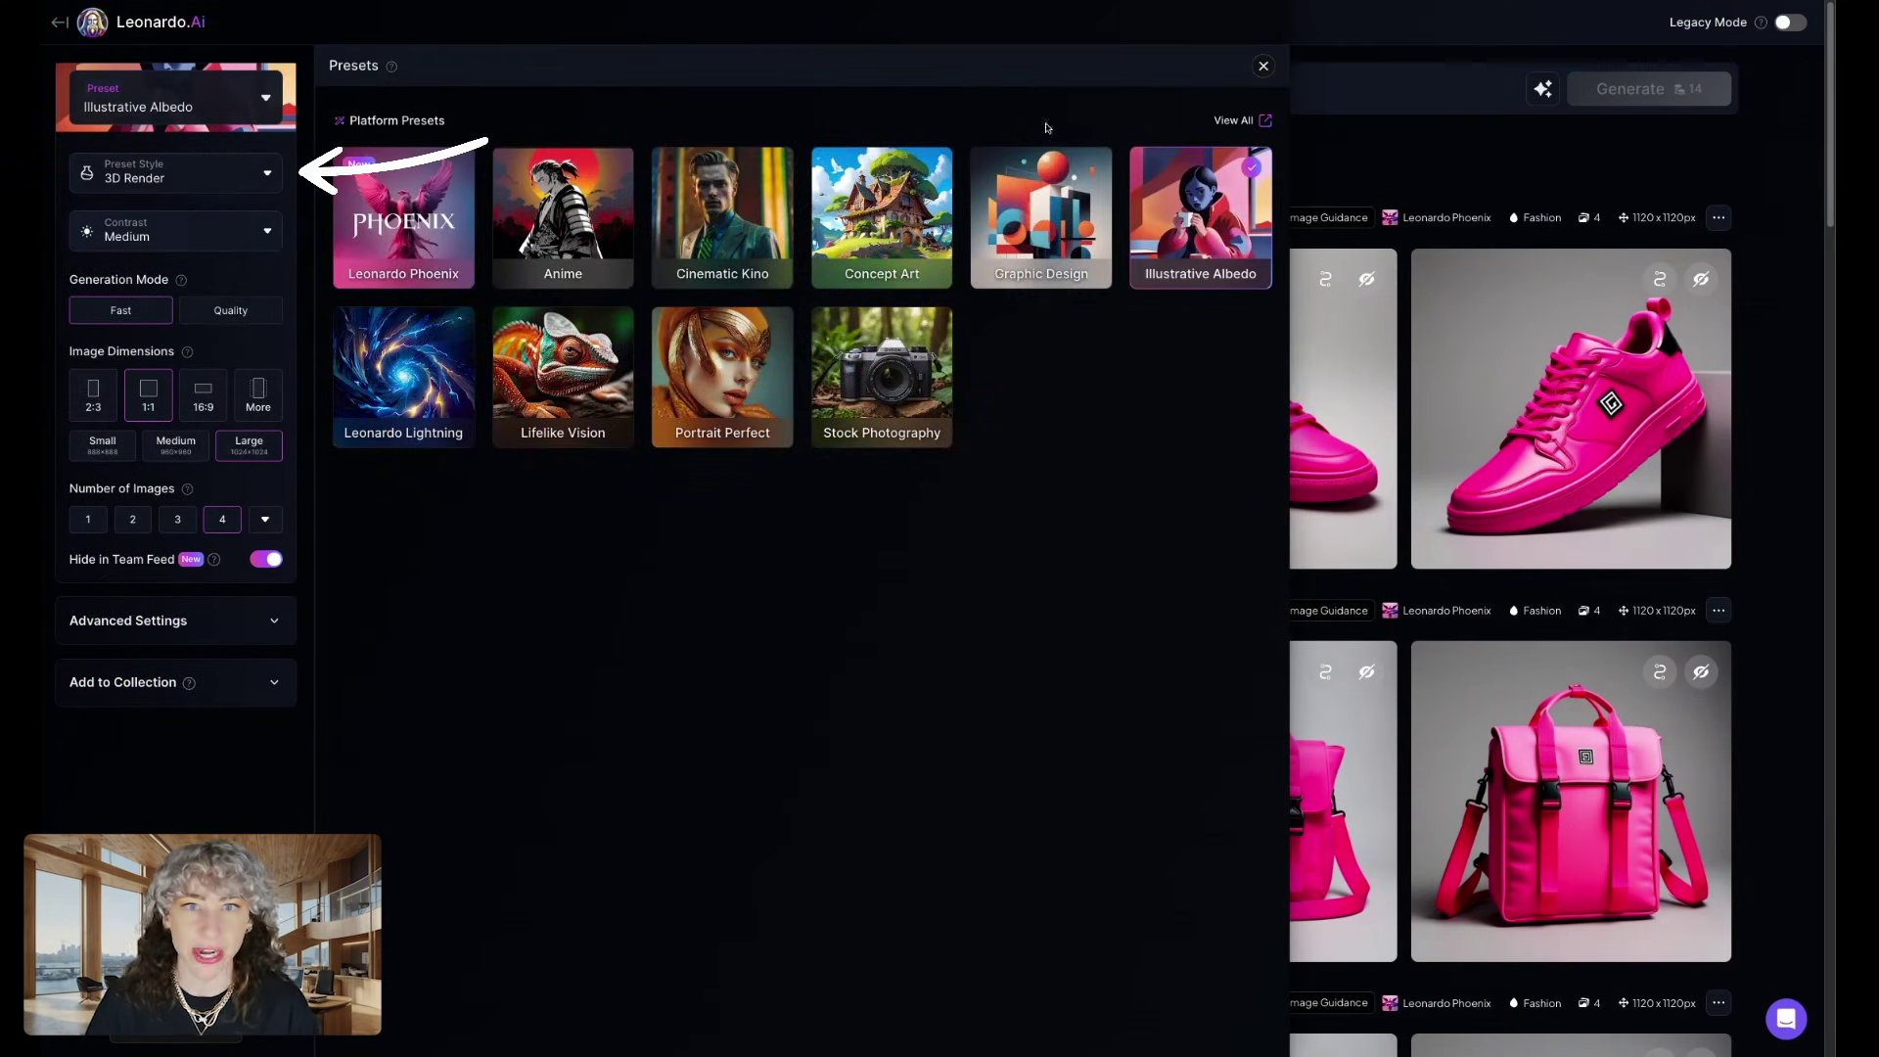
click(1752, 178)
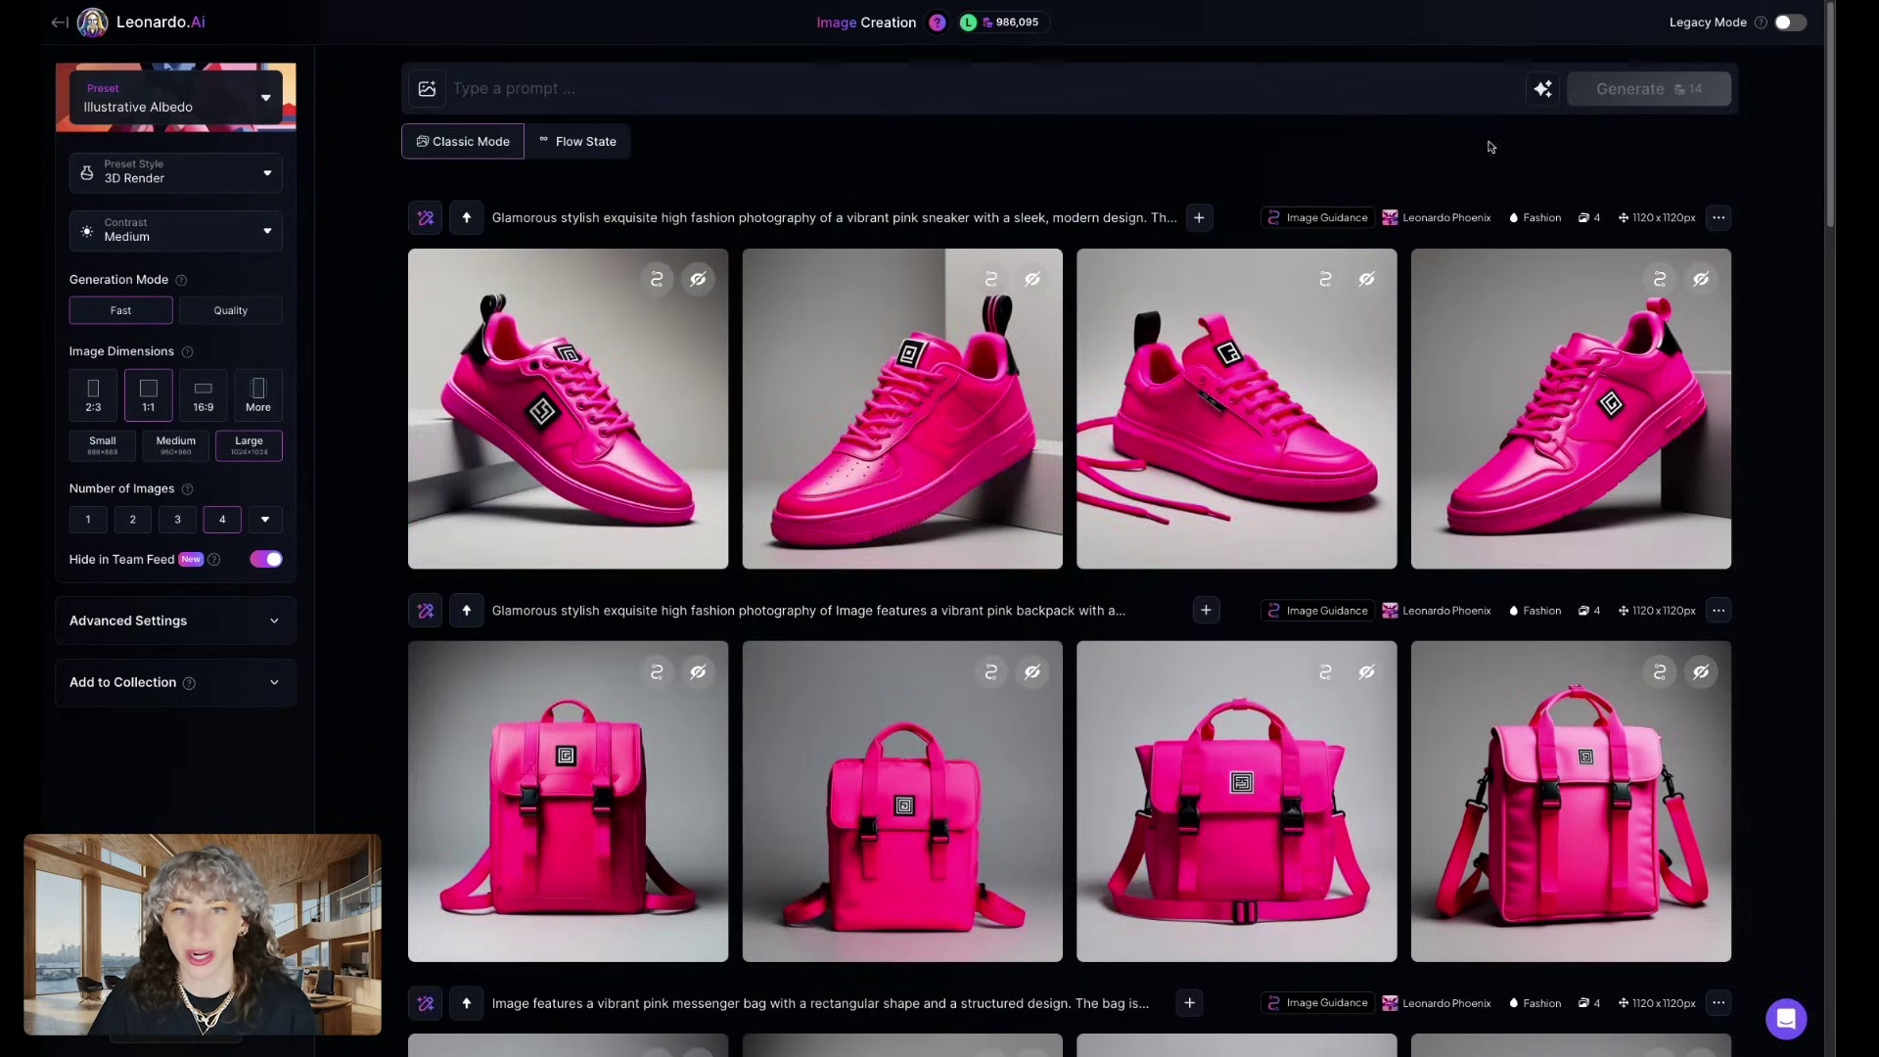
click(1542, 90)
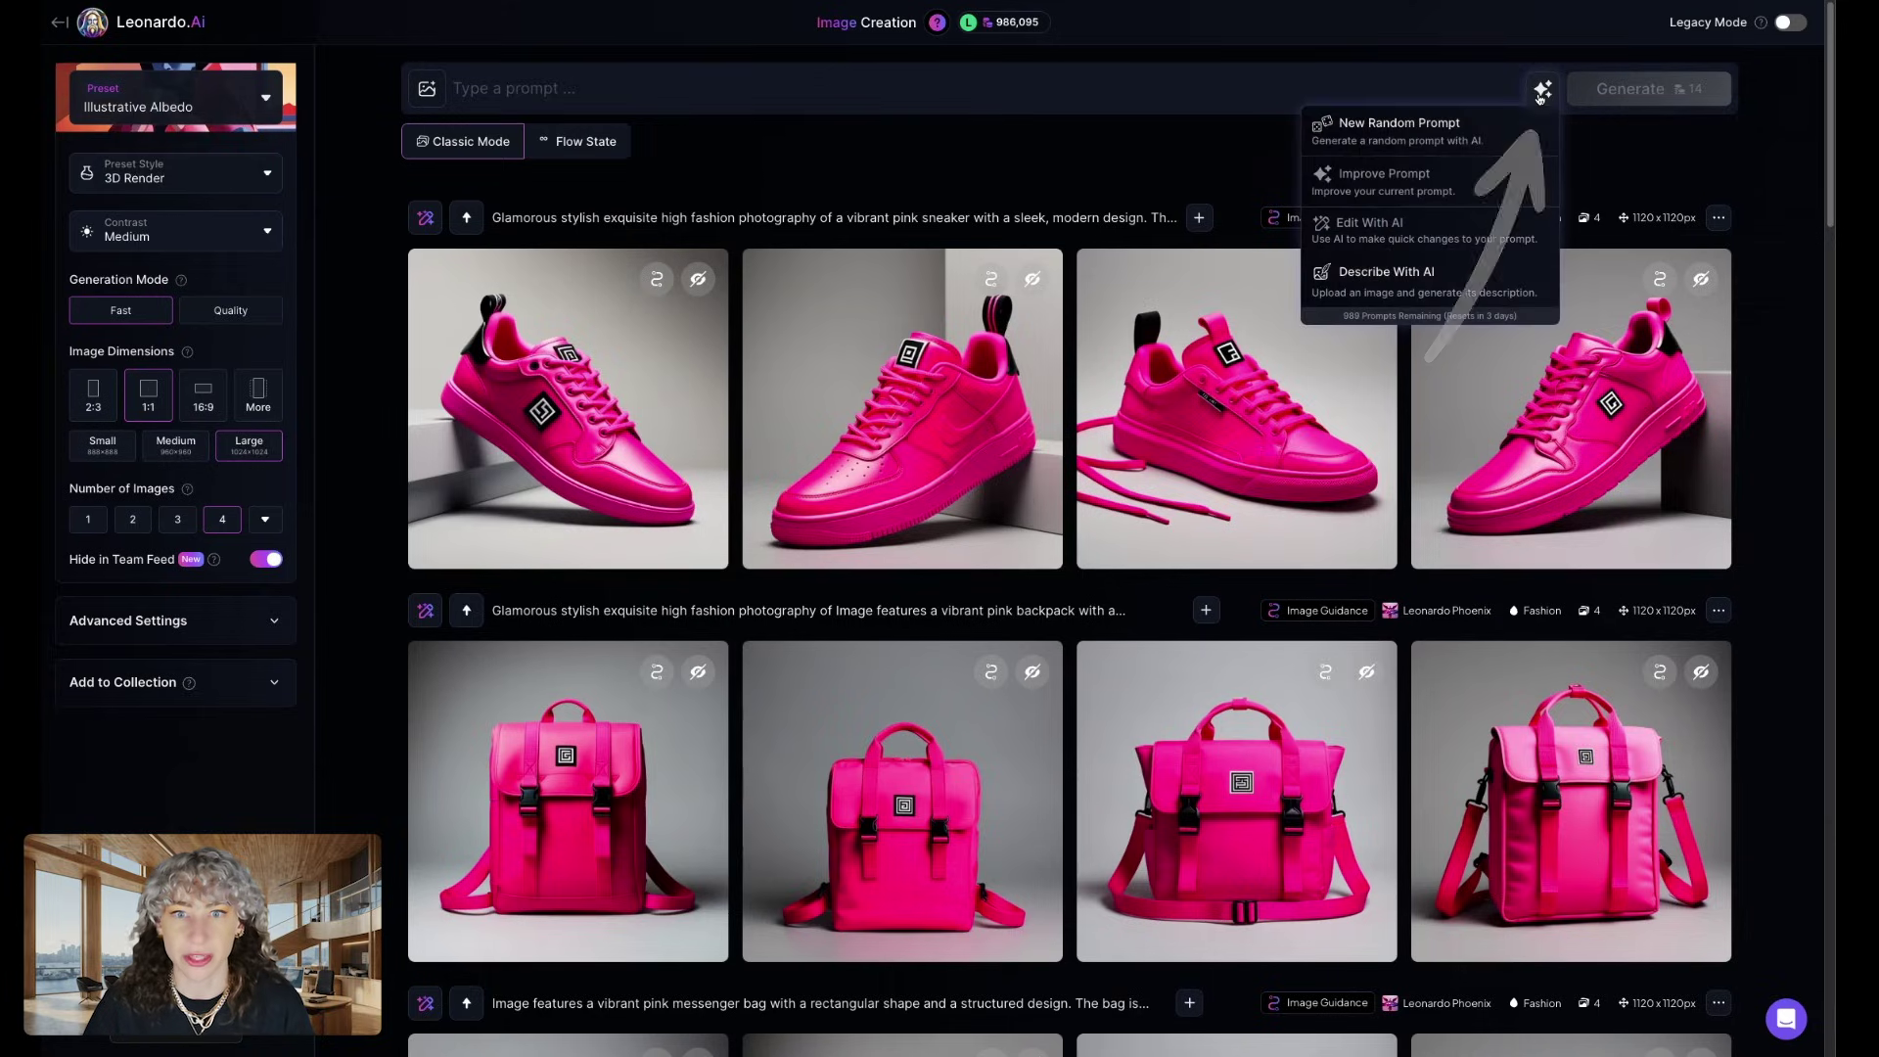
Describe the pink sneaker upload with AI, then rework the prompt as a 3D render on a floral background.
click(1439, 288)
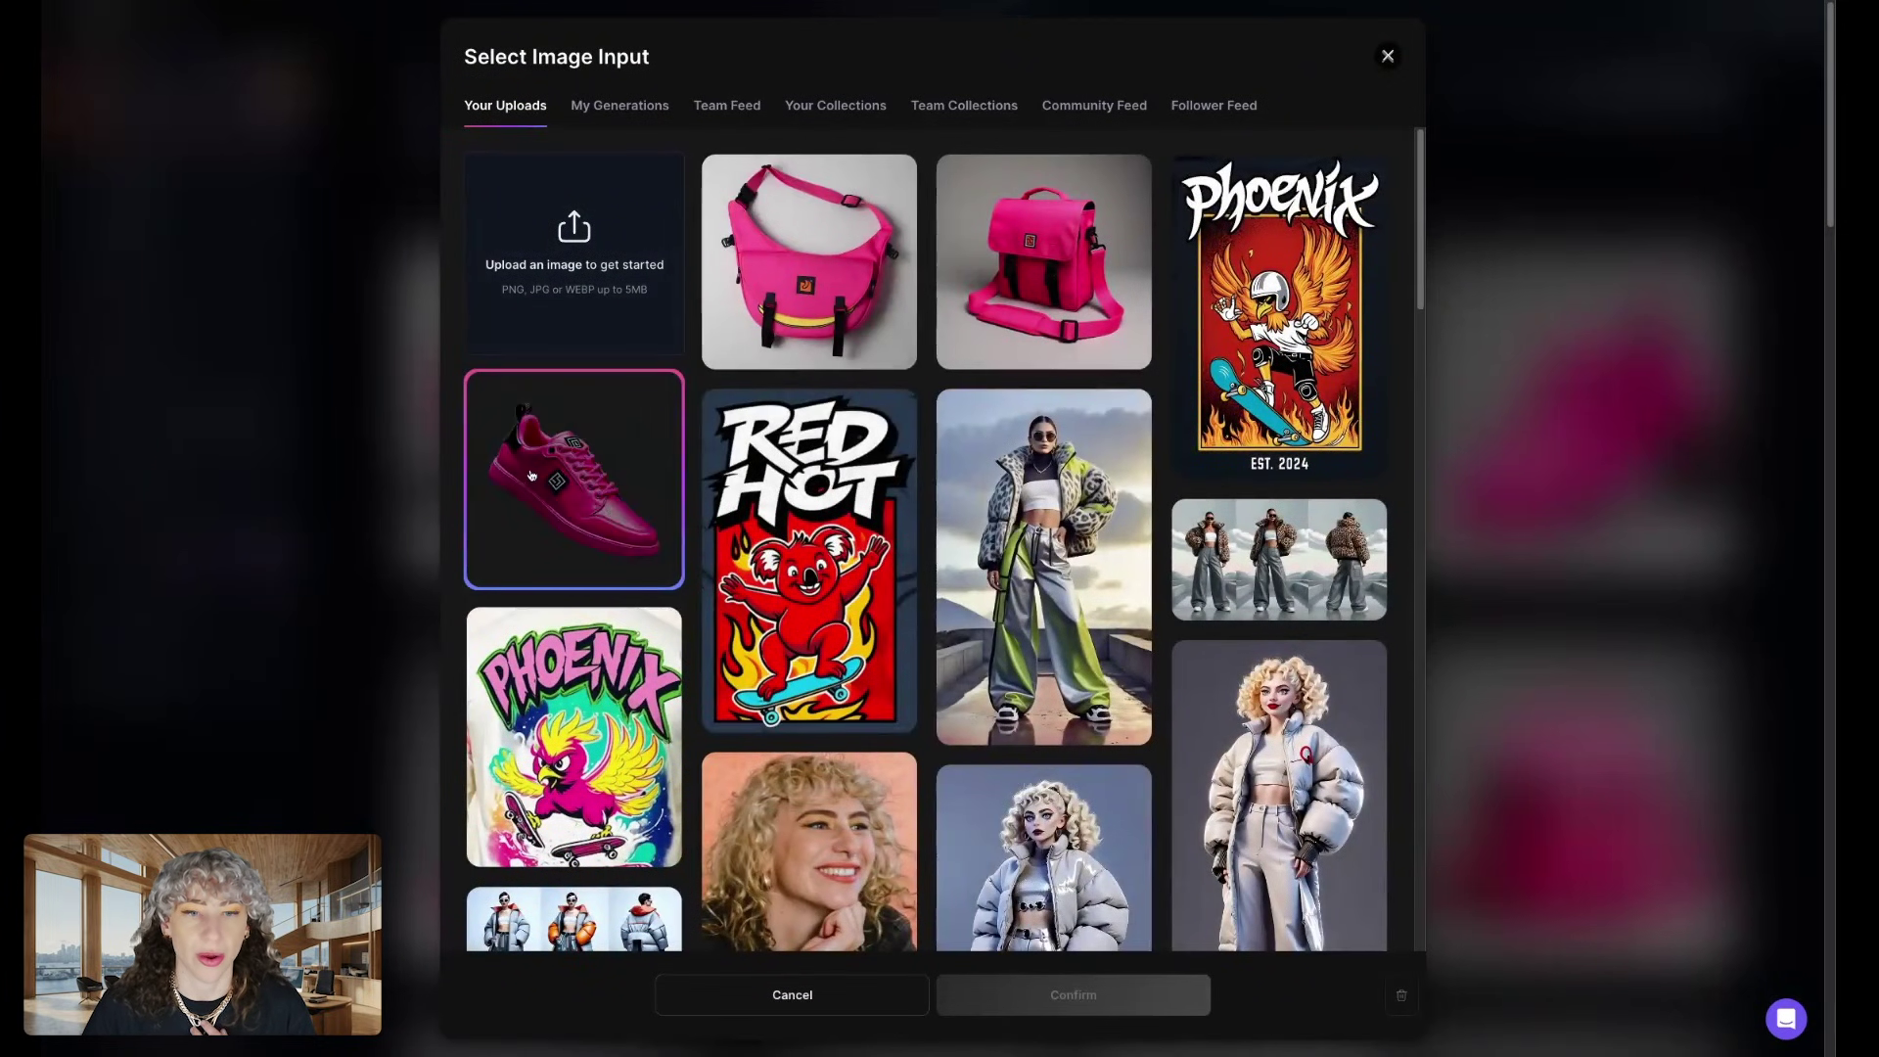
click(532, 475)
click(1168, 1004)
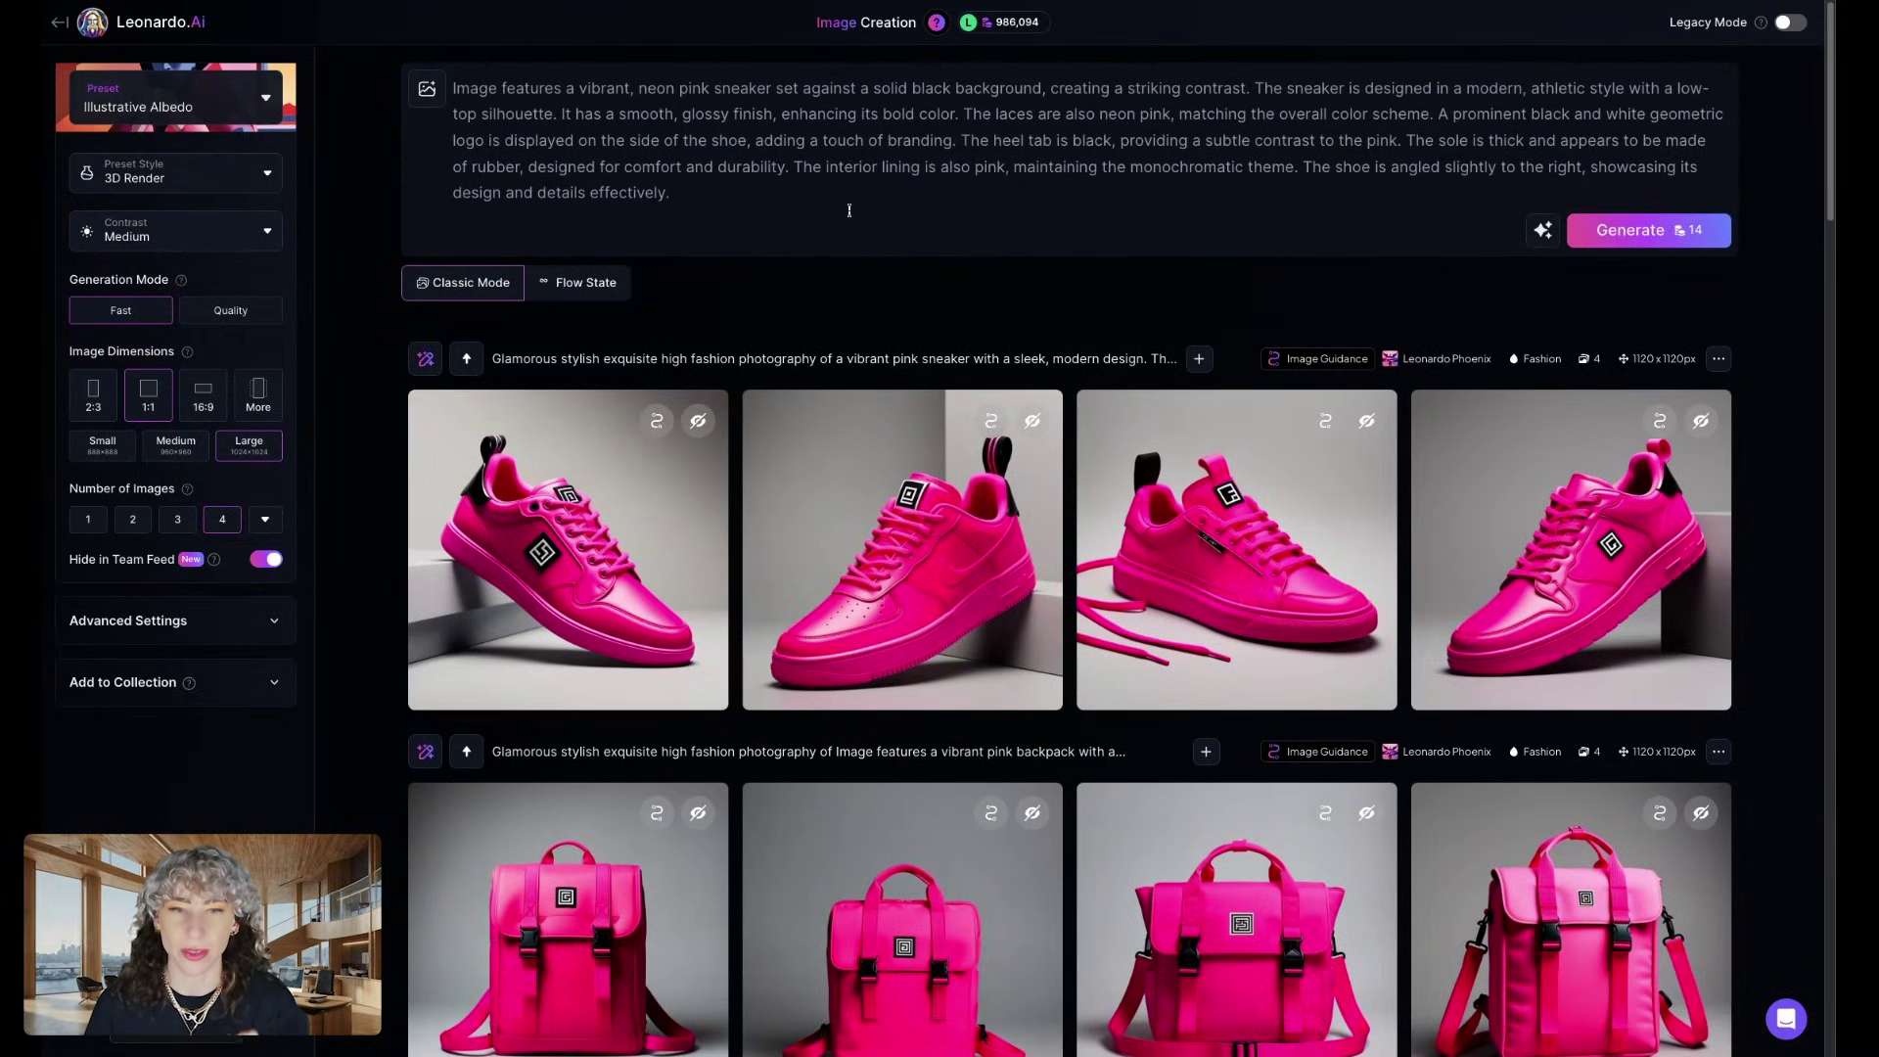
click(812, 207)
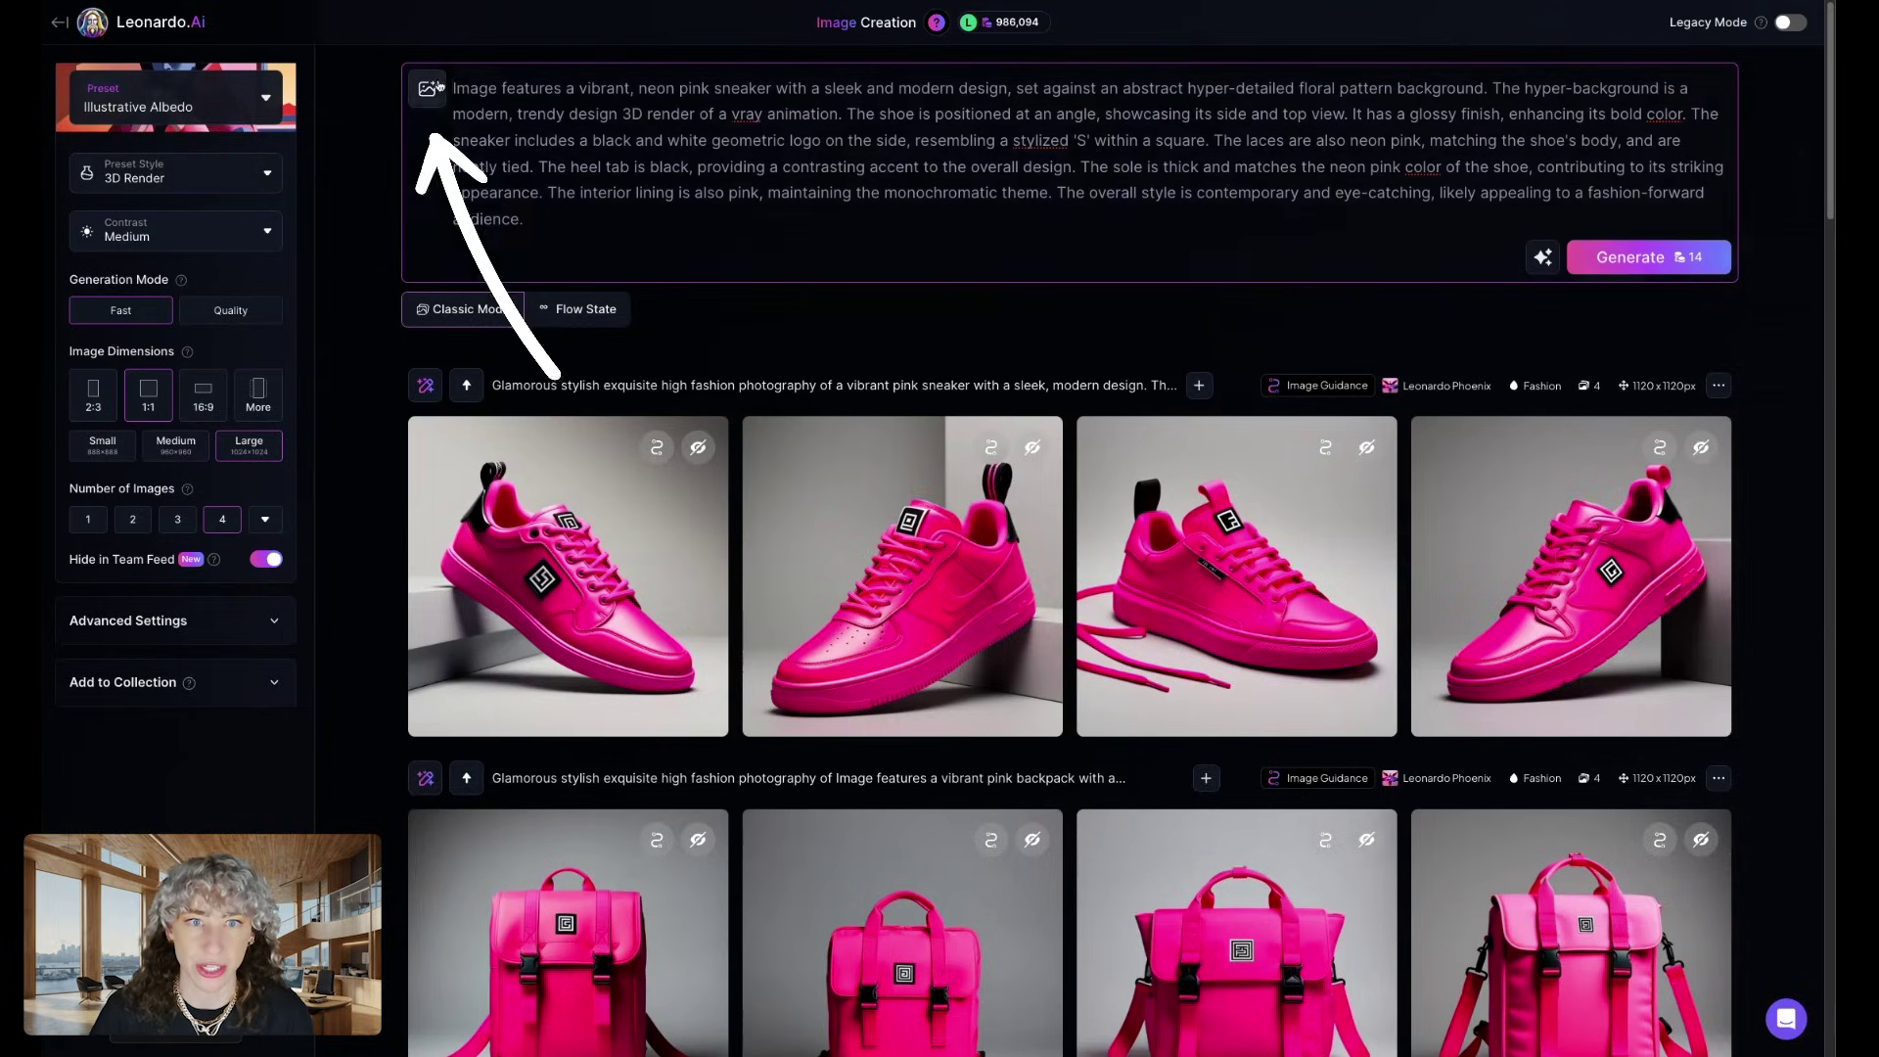
Attach the pink sneaker upload as Edge to Image guidance at strength 1.00.
click(428, 89)
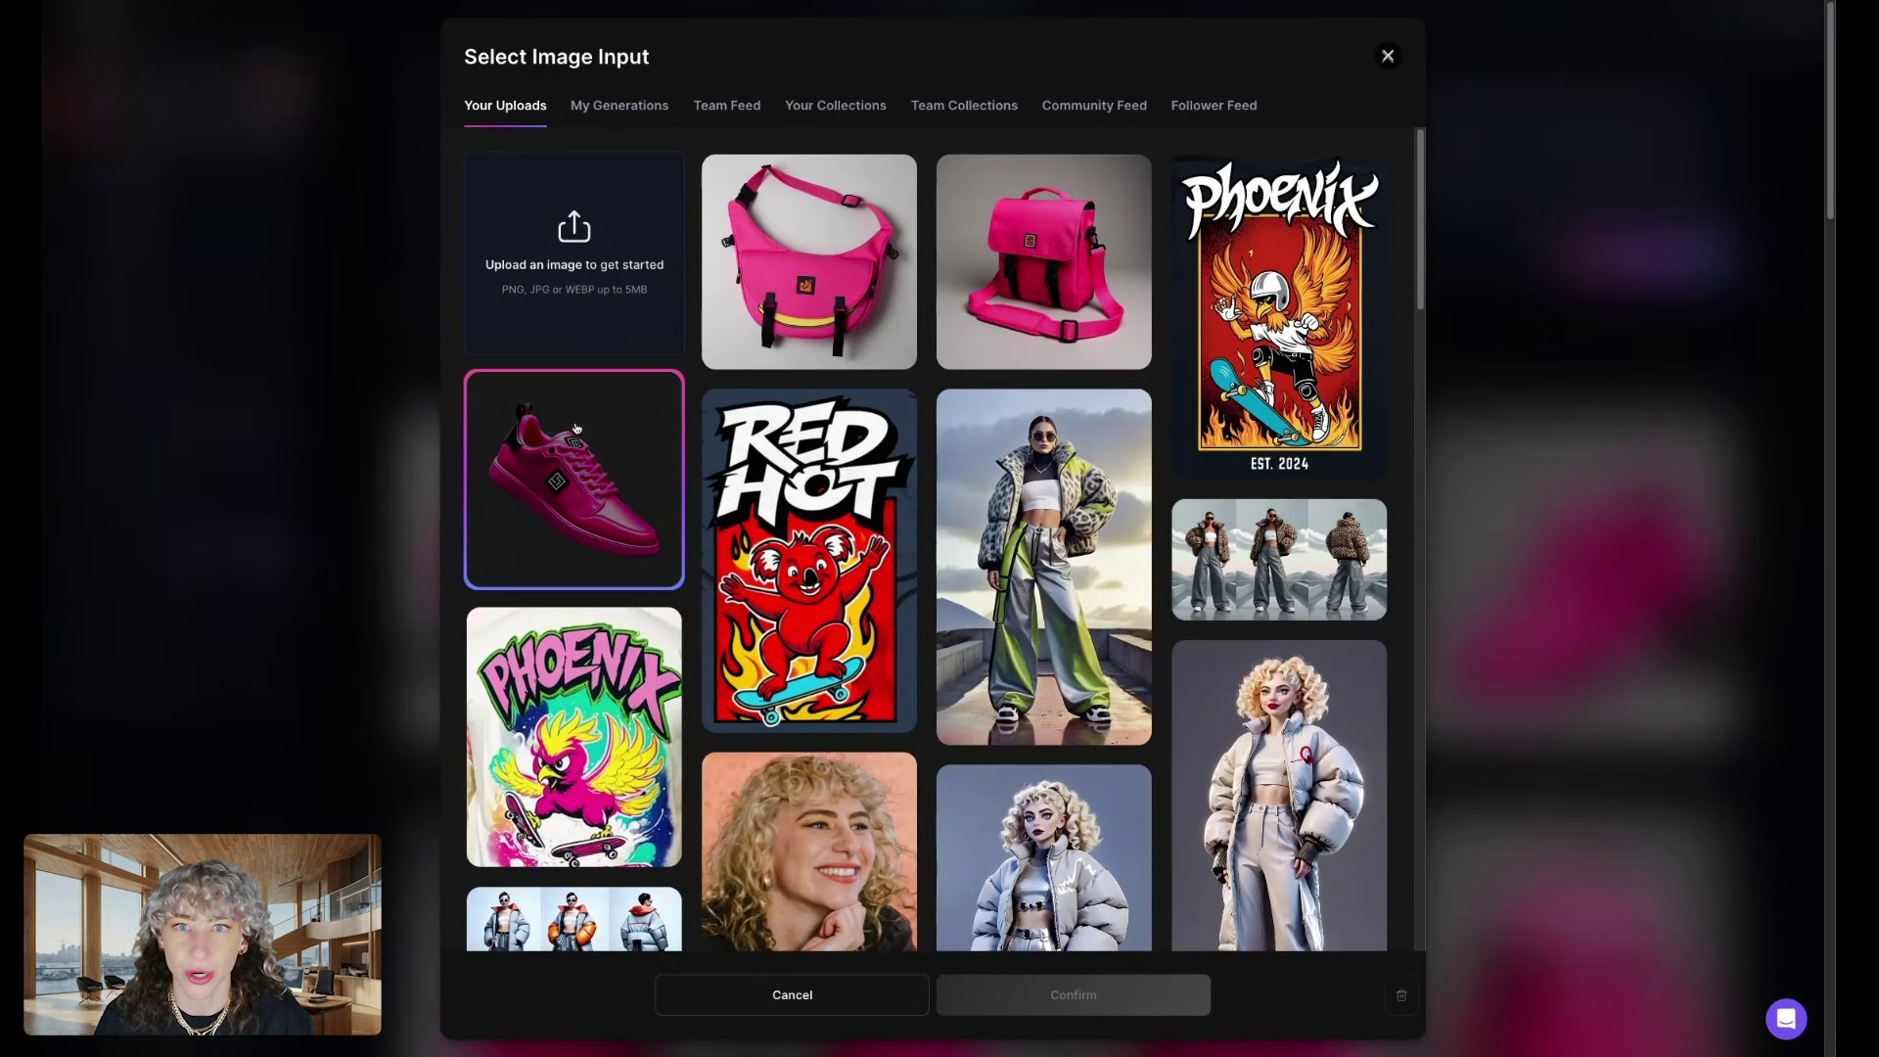
click(580, 512)
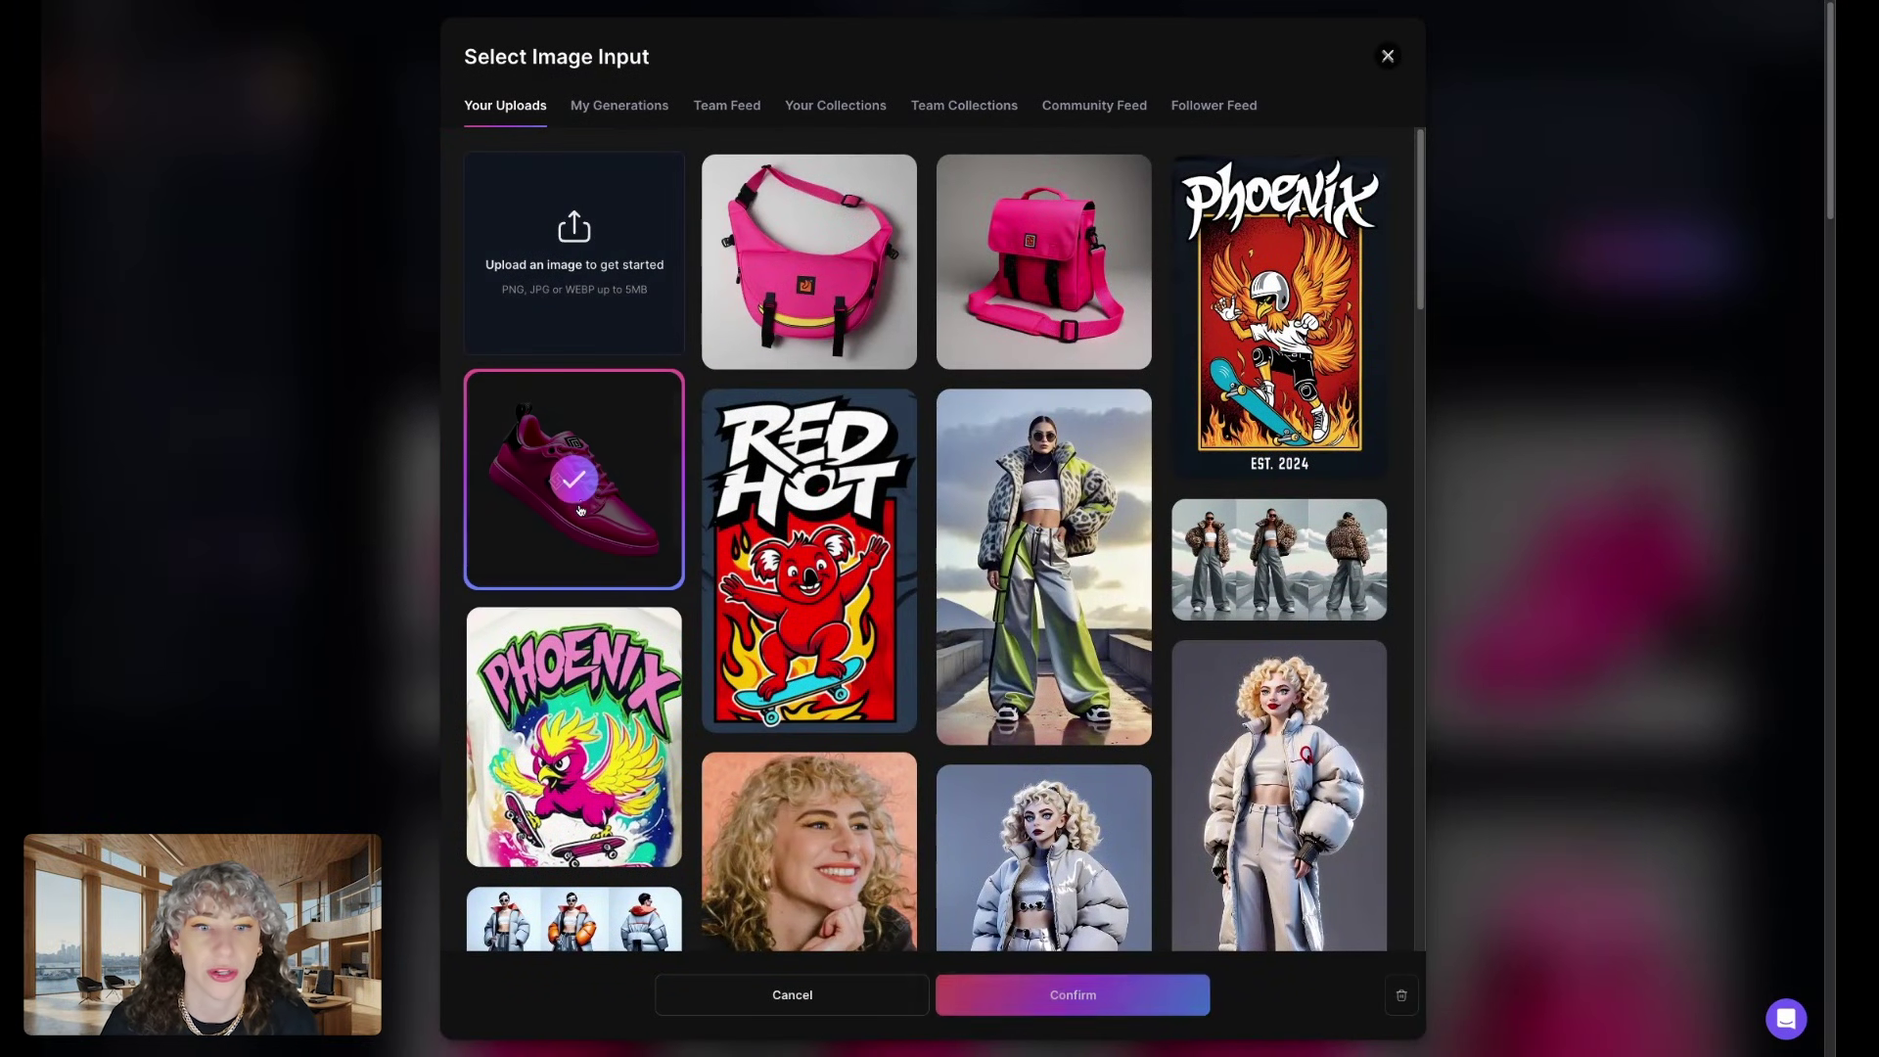
click(1158, 1015)
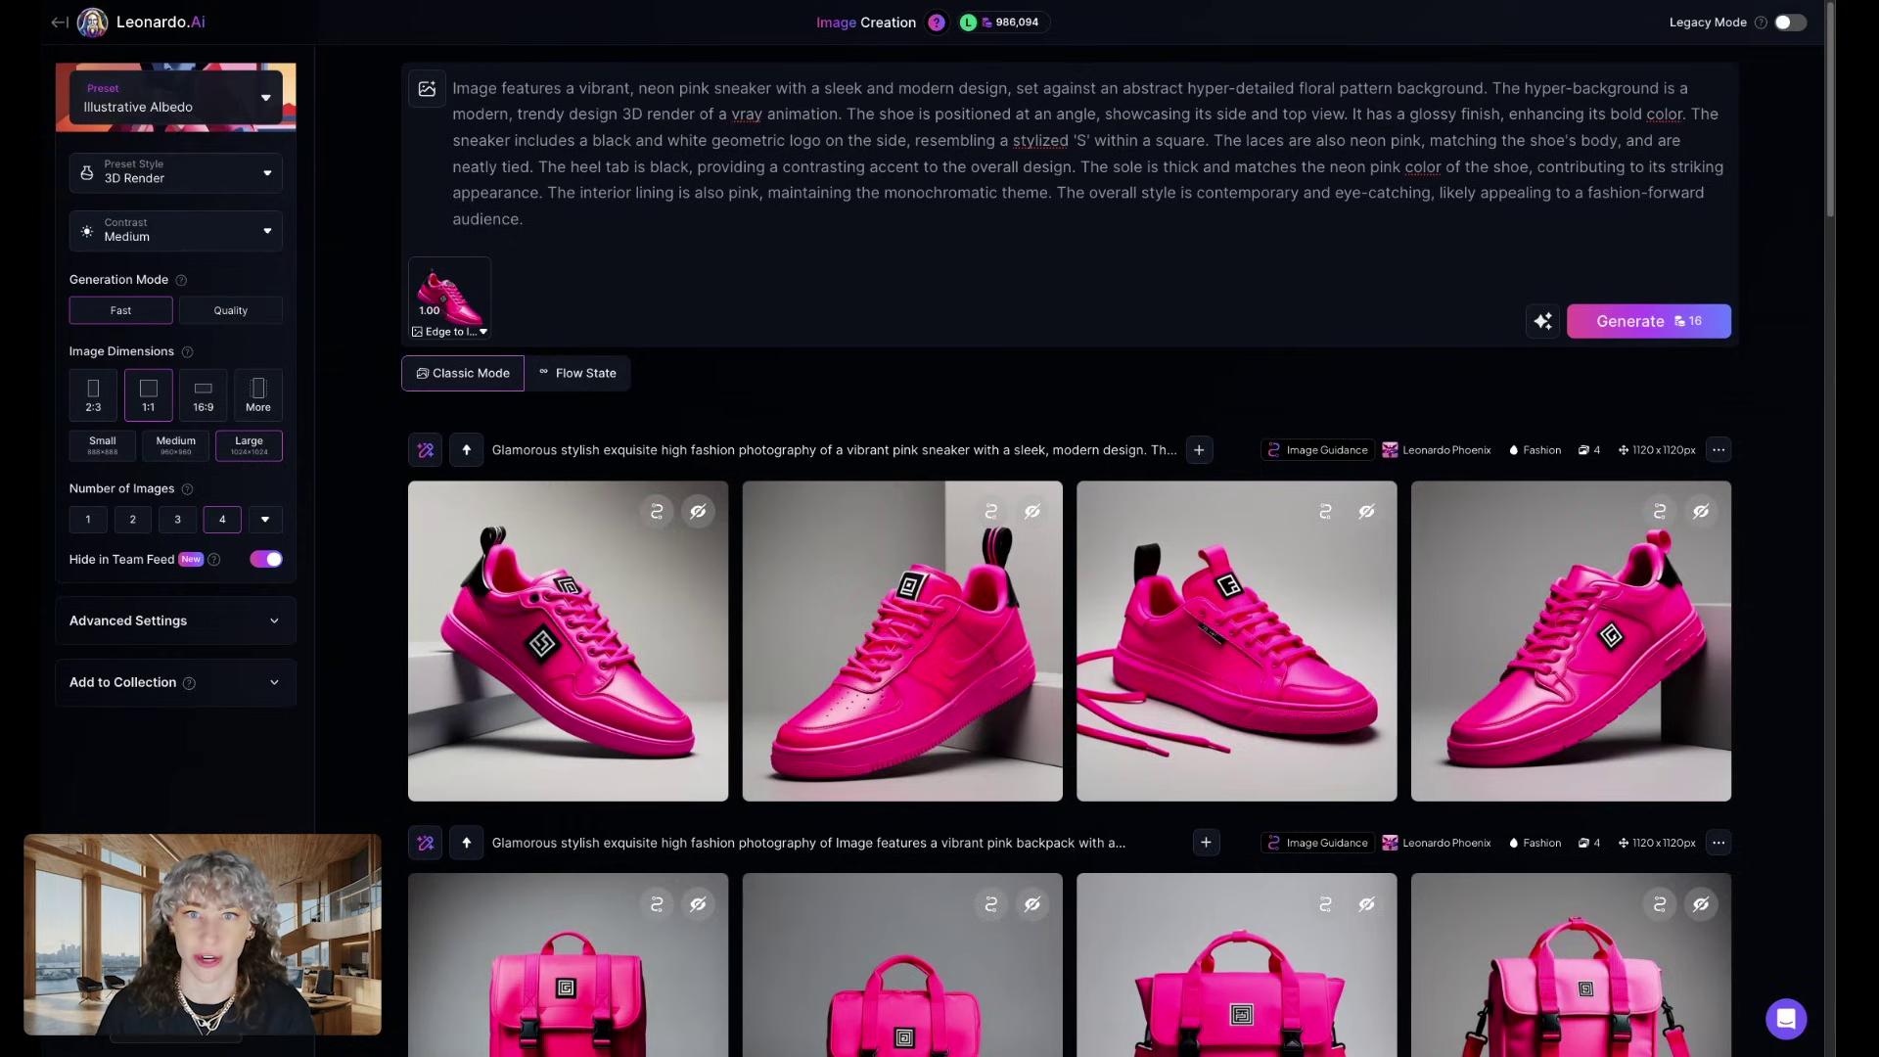
Check the edge guide, then add the pink sneaker as a Mid-strength Style Reference.
click(451, 339)
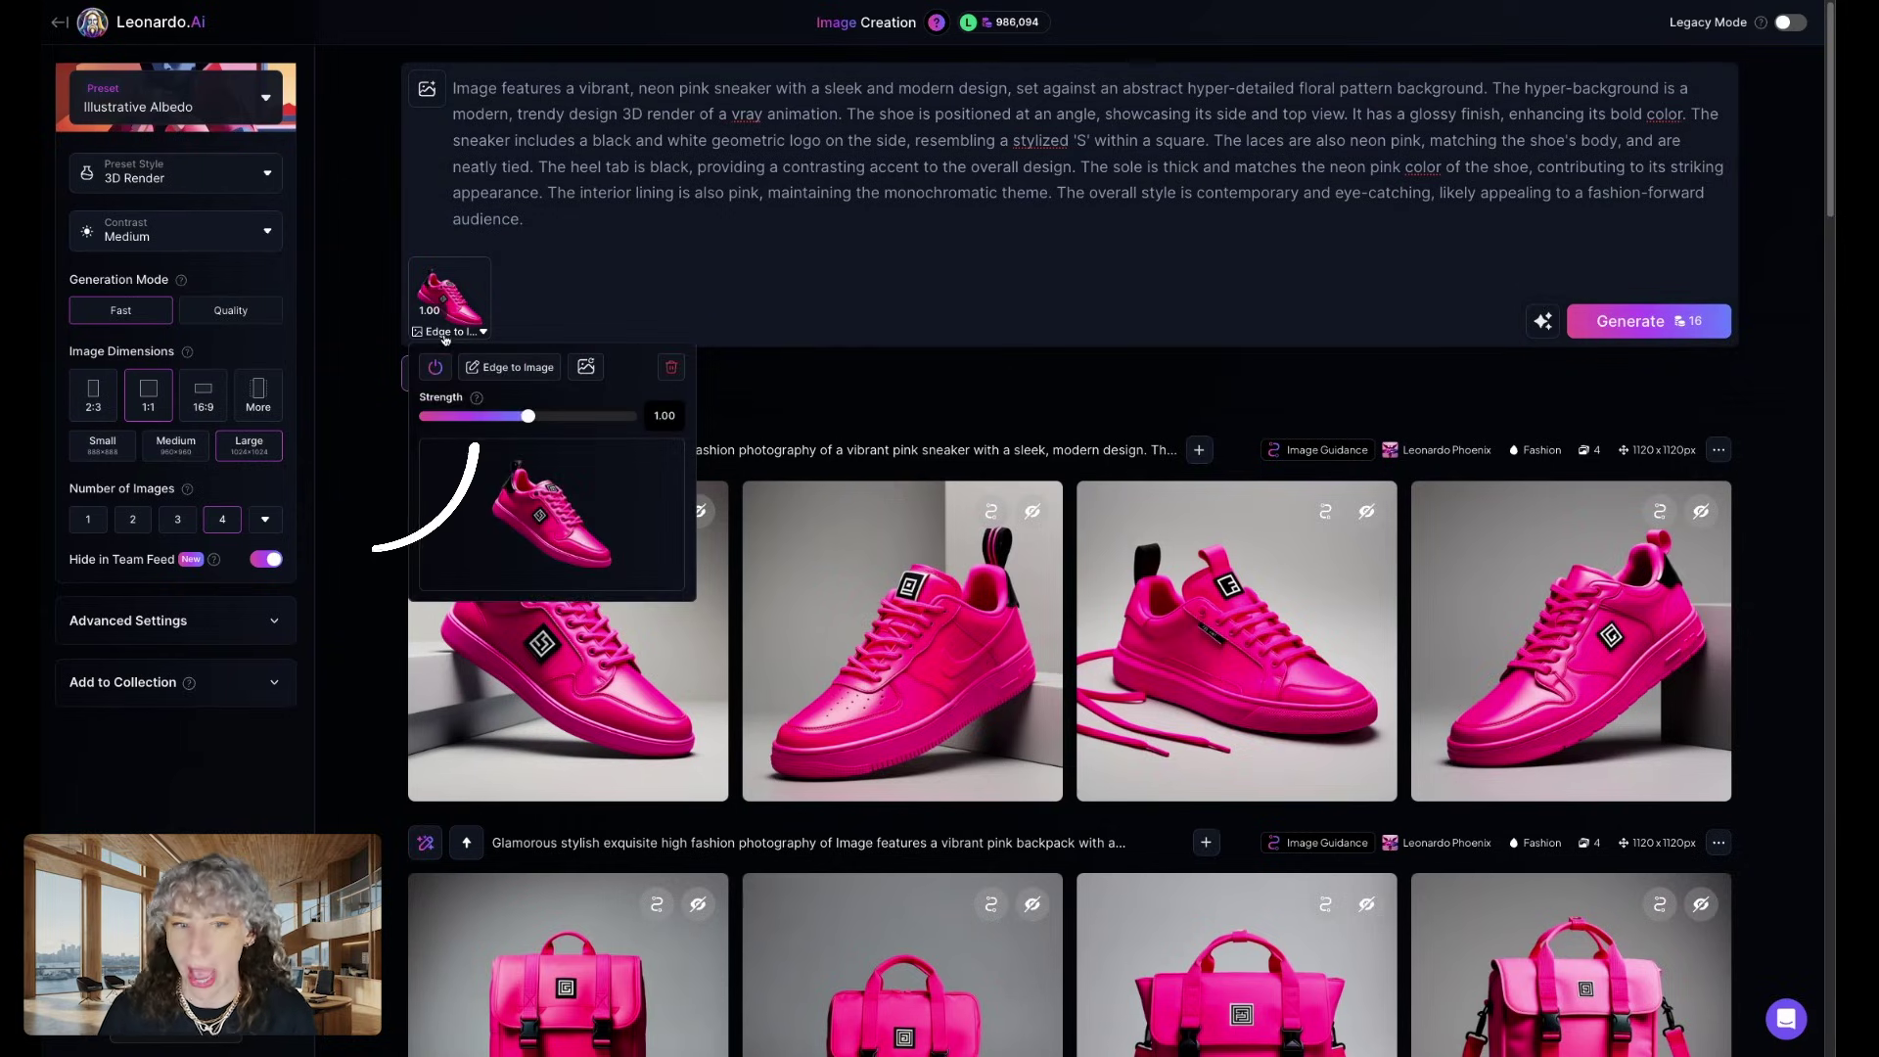
click(701, 217)
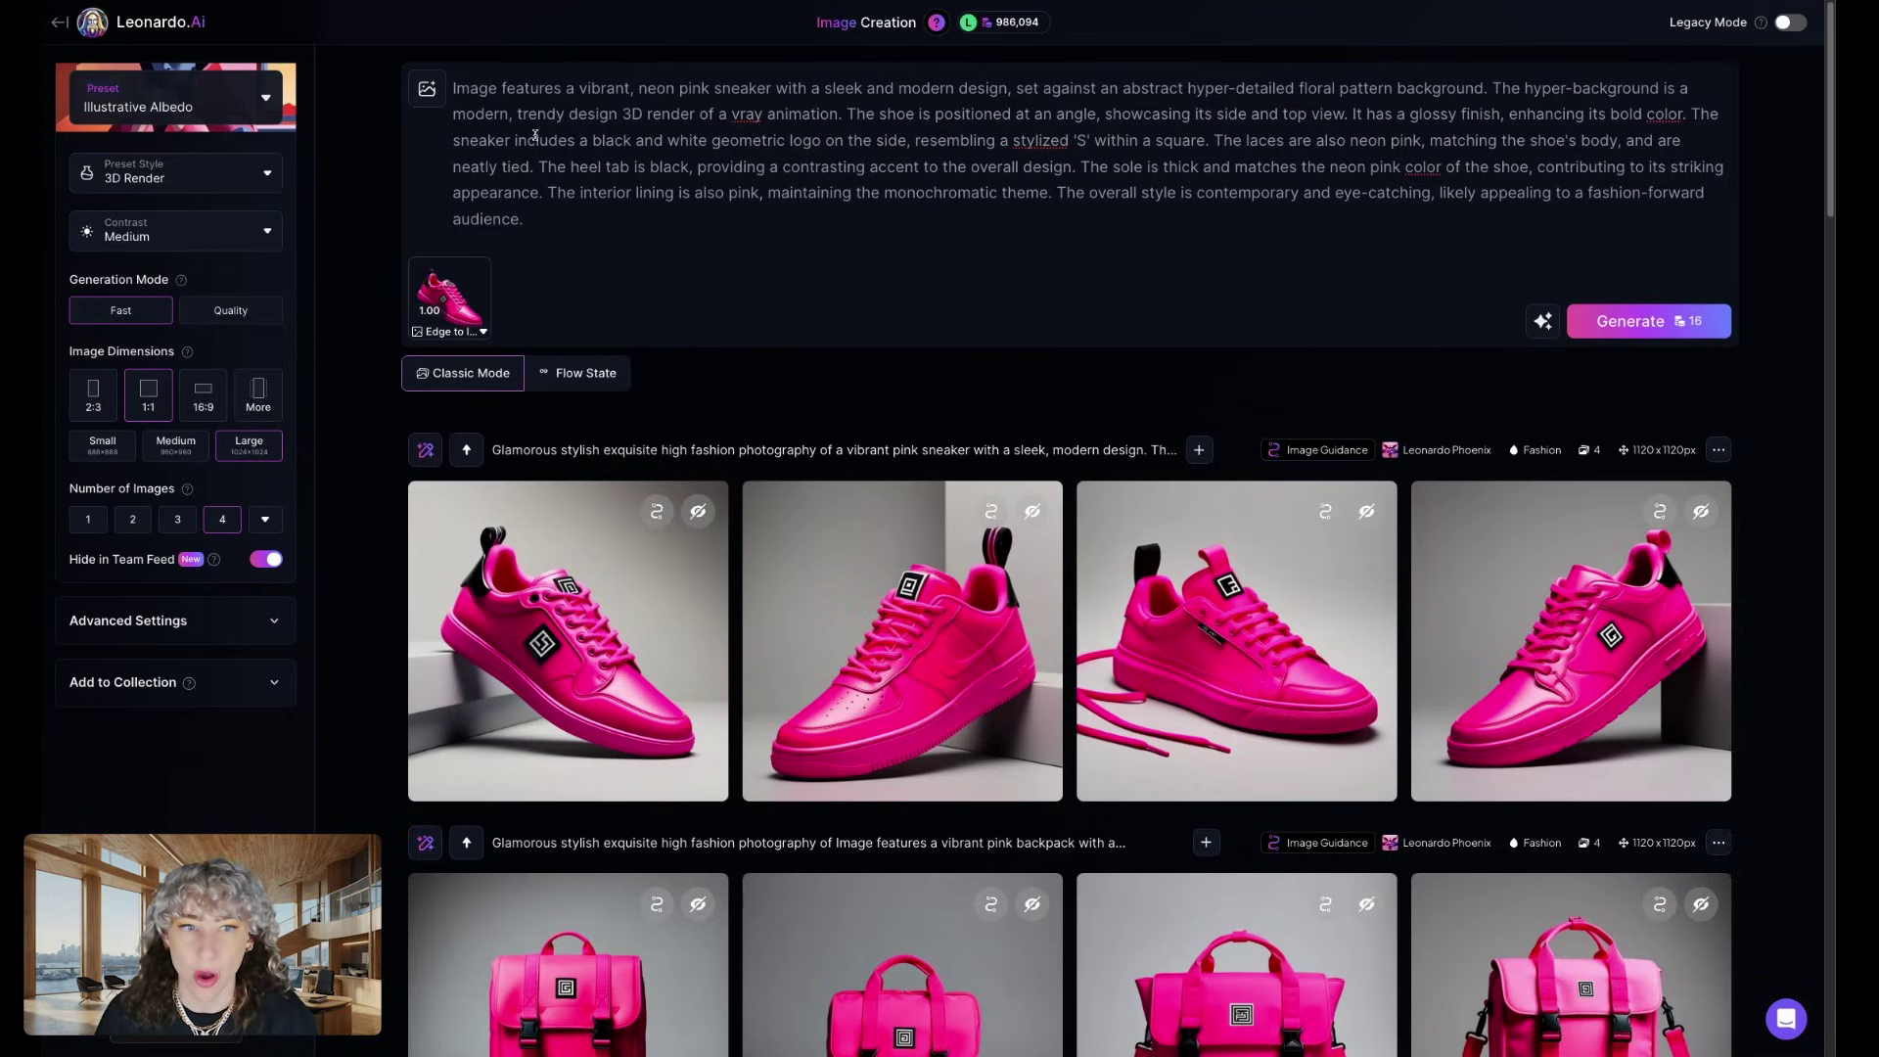
click(427, 89)
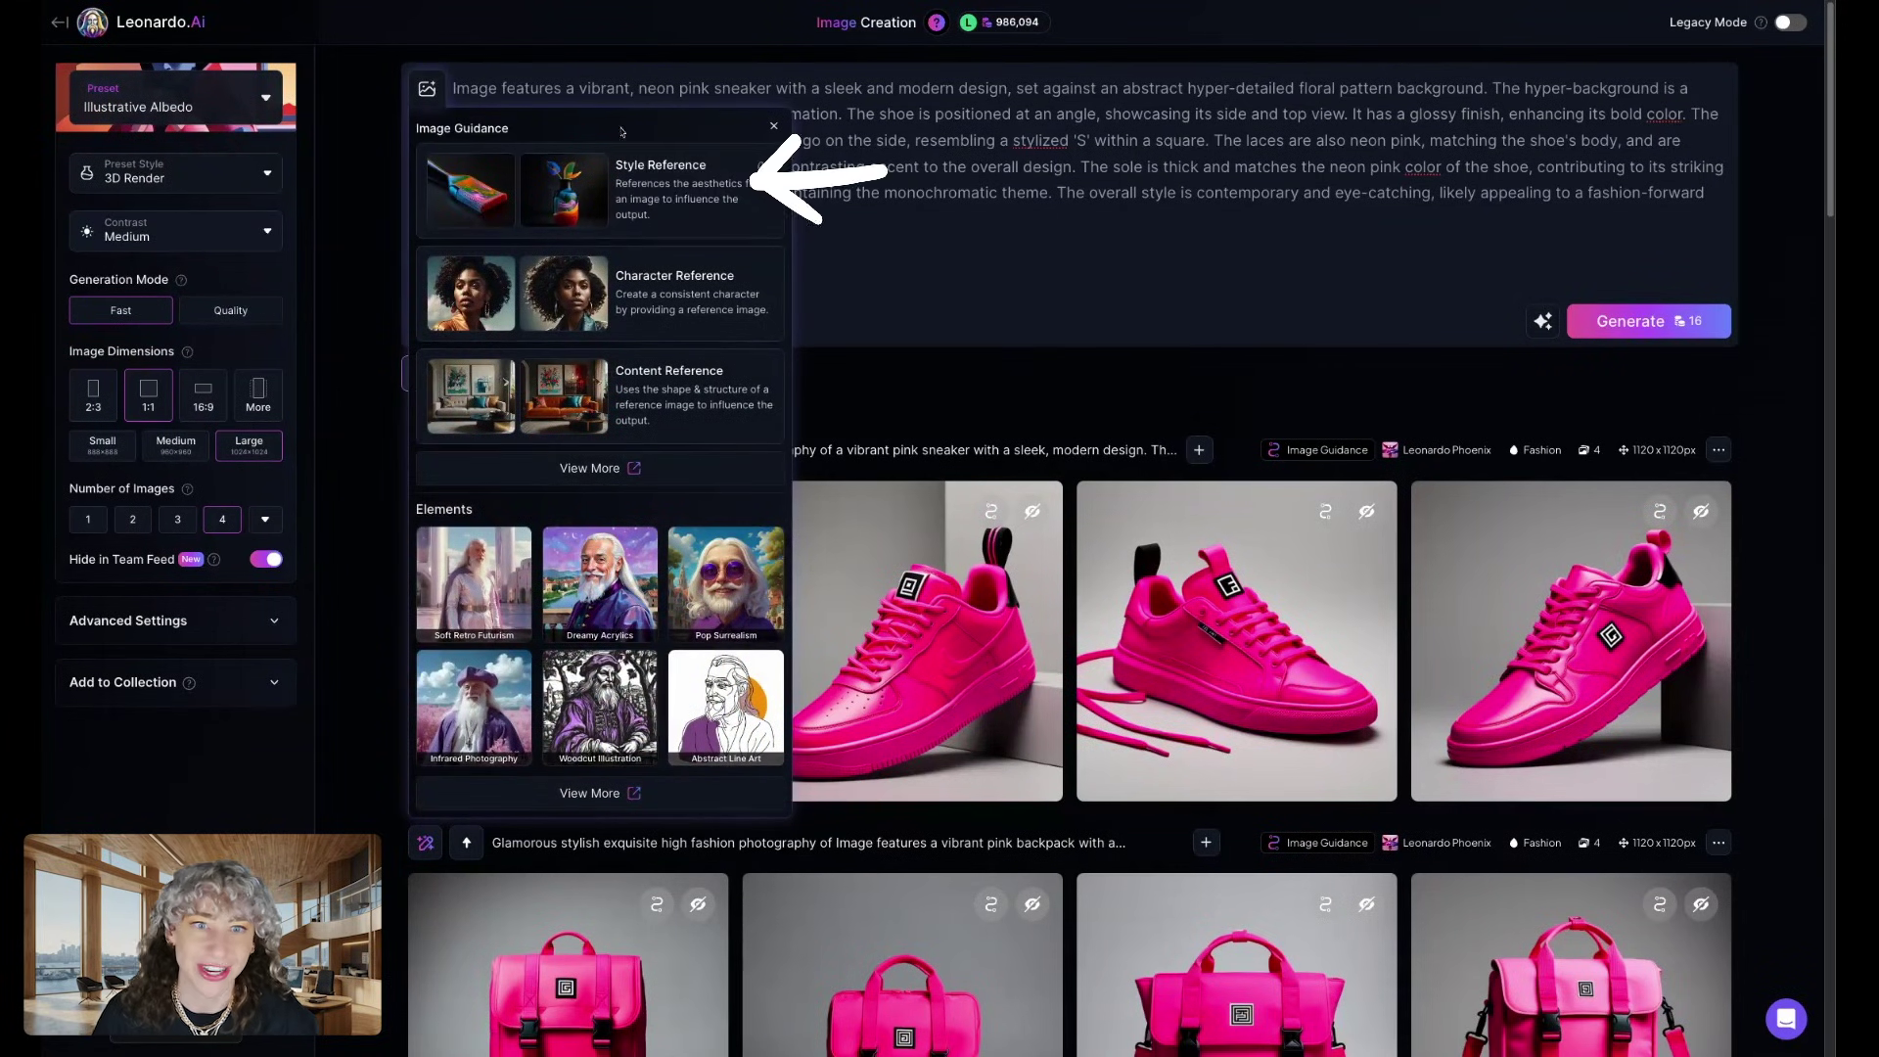
click(655, 187)
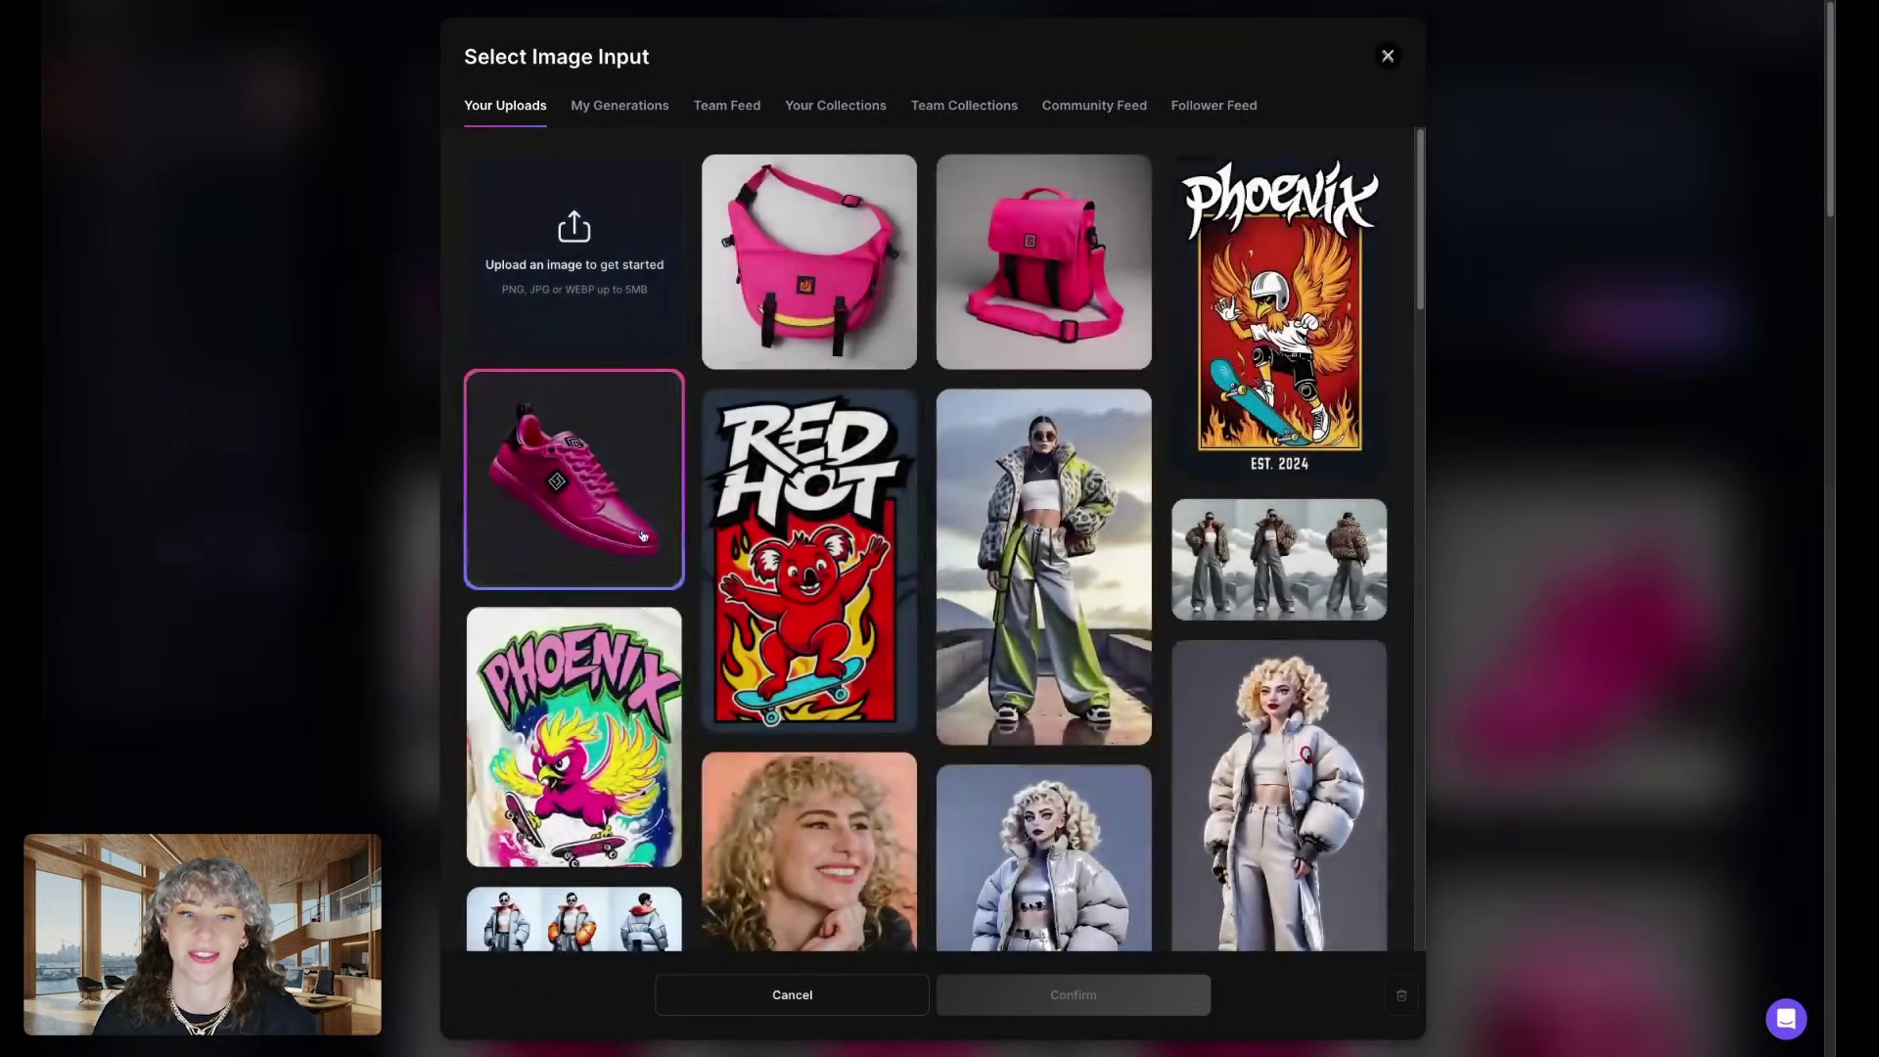
click(628, 522)
click(1091, 1008)
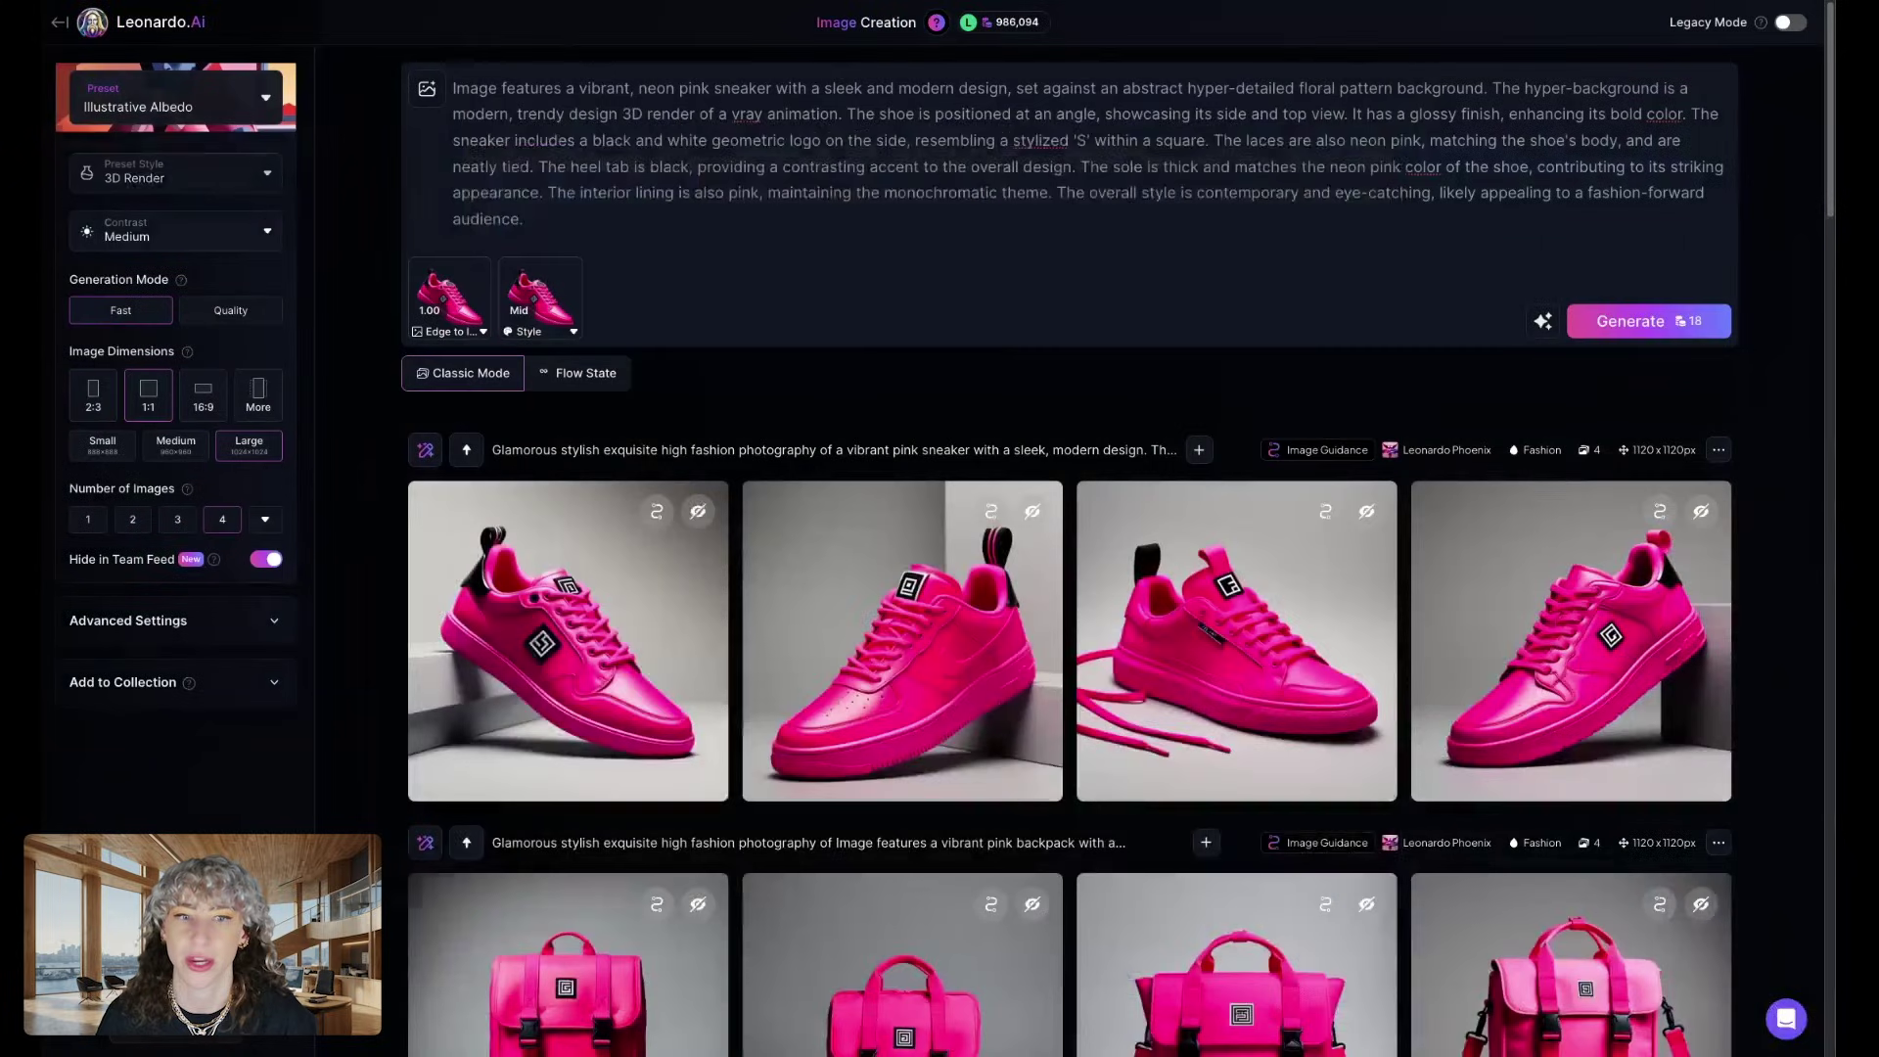
click(559, 336)
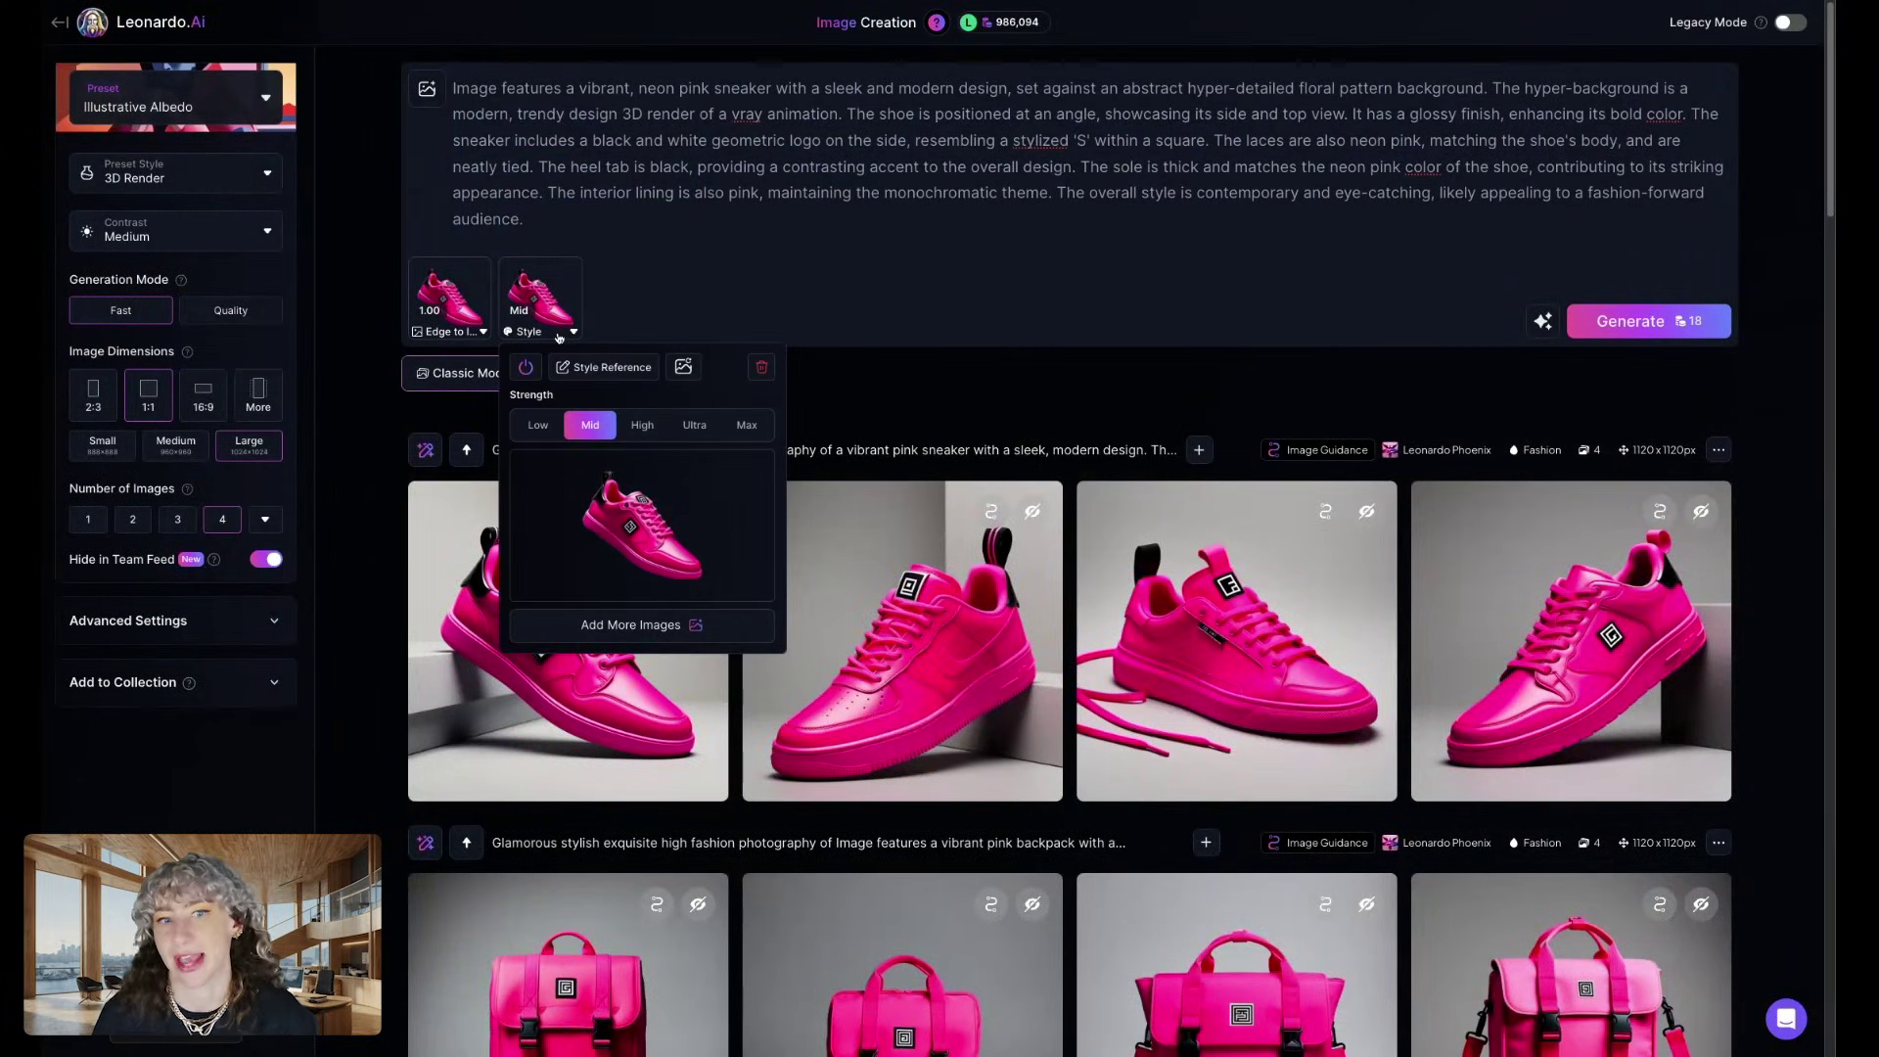
click(635, 226)
click(617, 212)
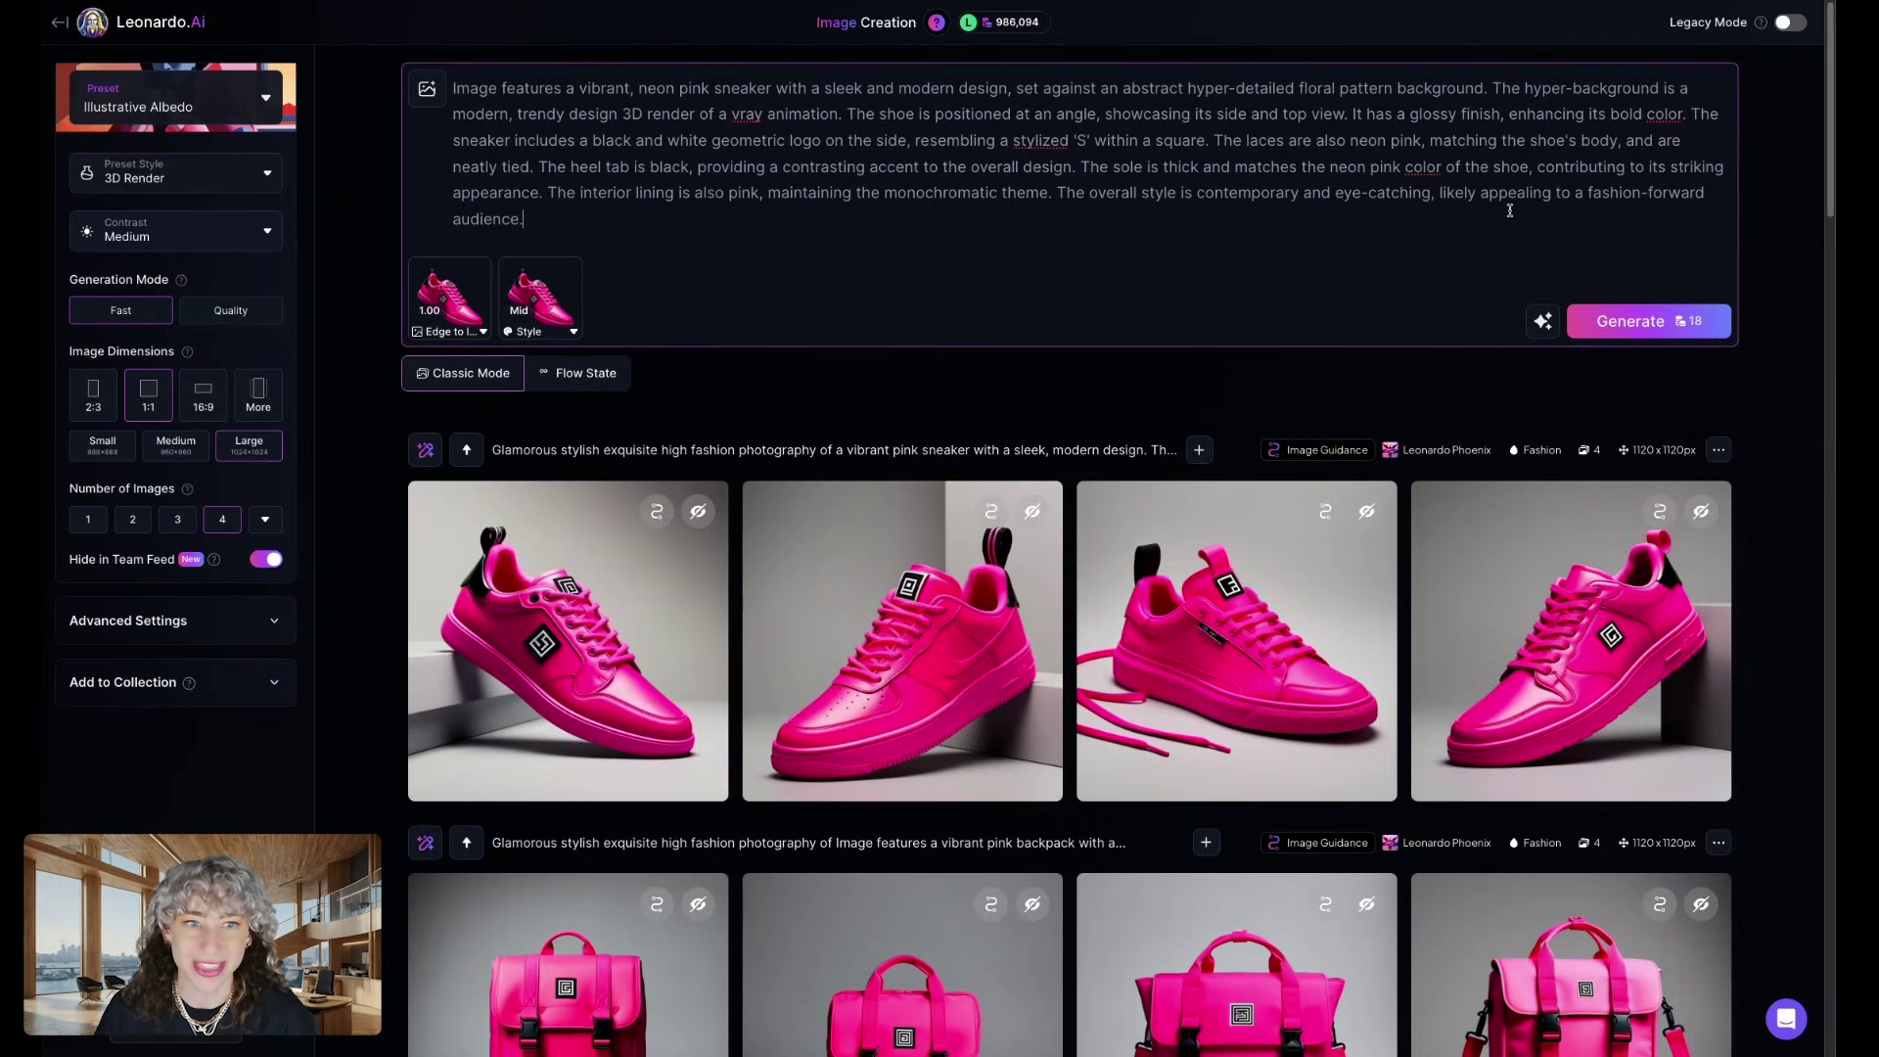
Generate four 3D-render pink sneakers on floral backgrounds and enlarge the roses-and-leaves one.
click(1640, 321)
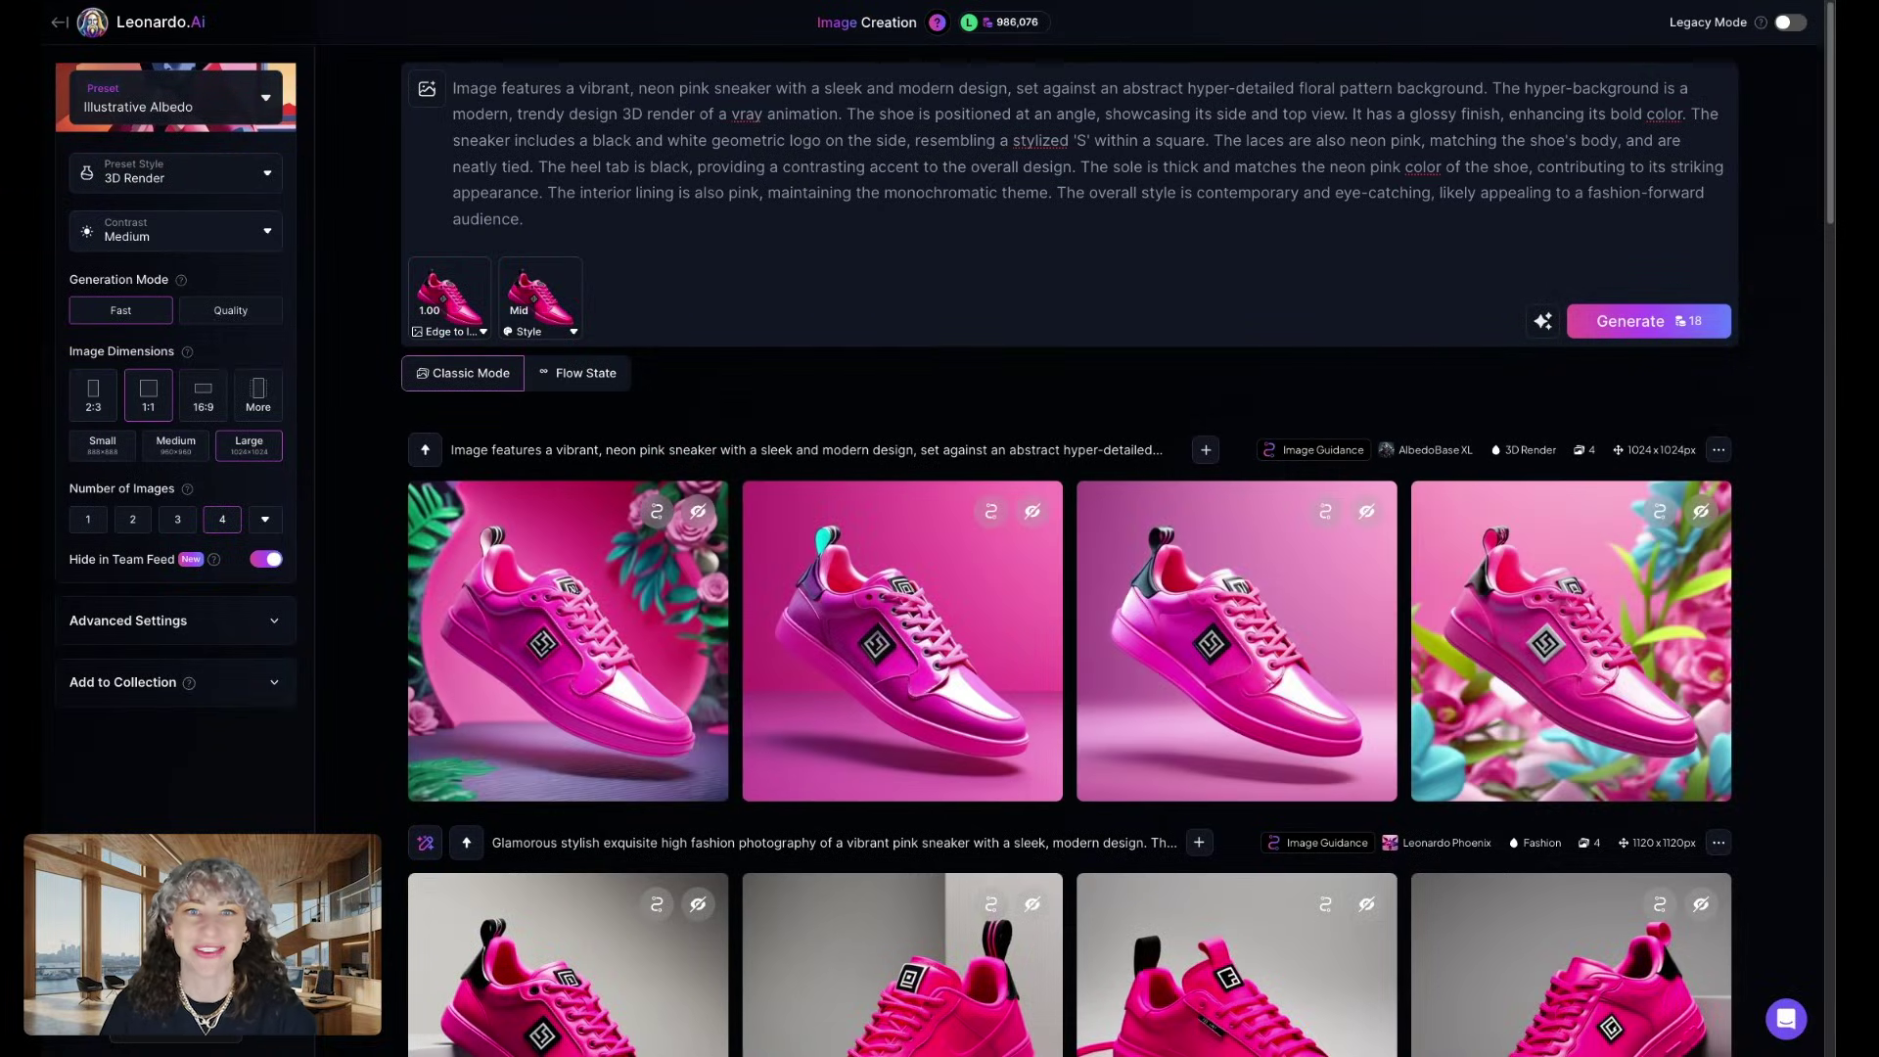
click(579, 618)
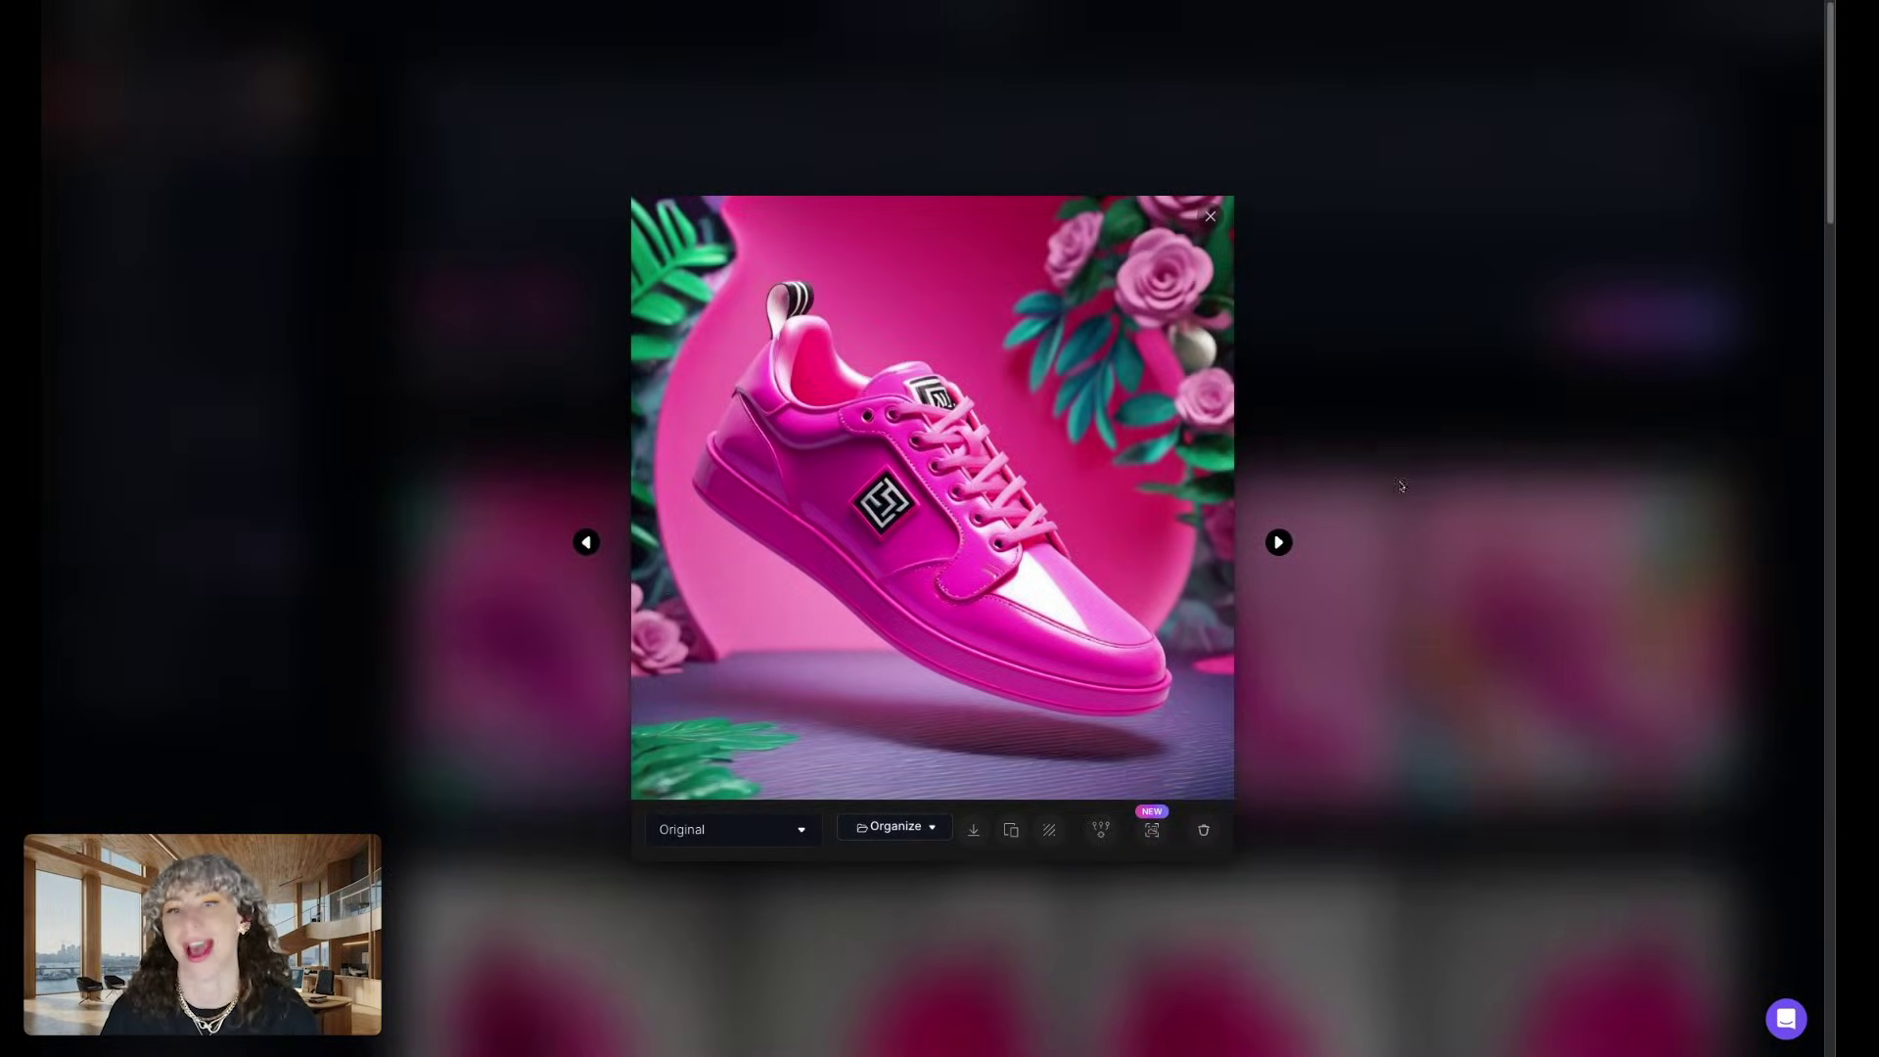